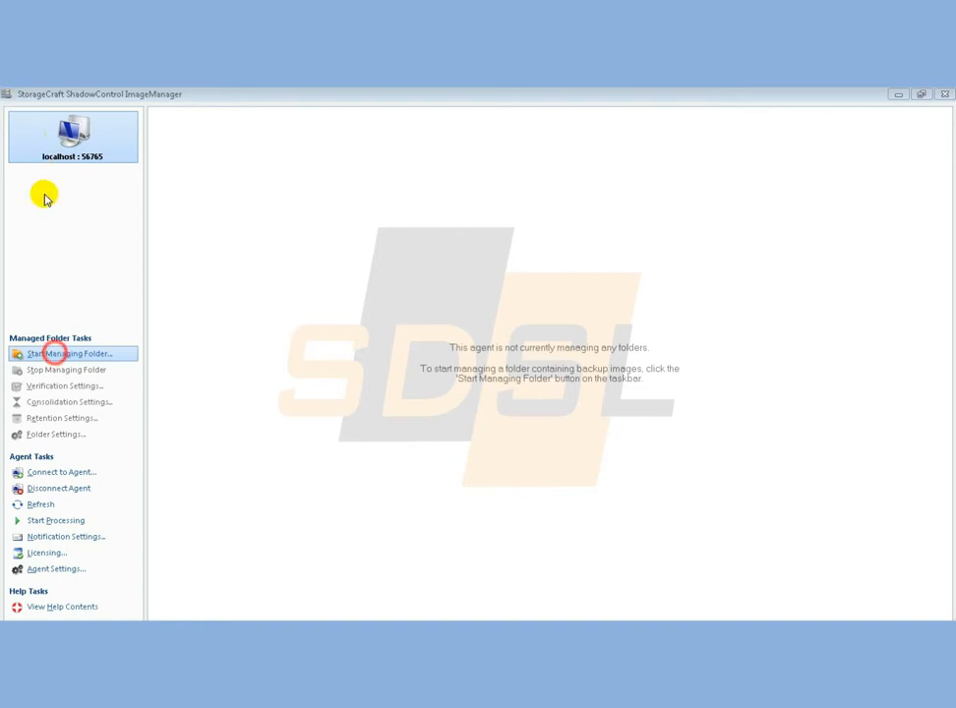
# Start managing the folder F:\Backup Temp and describe it with the owner's first name followed by "Laptop"
pyautogui.click(55, 354)
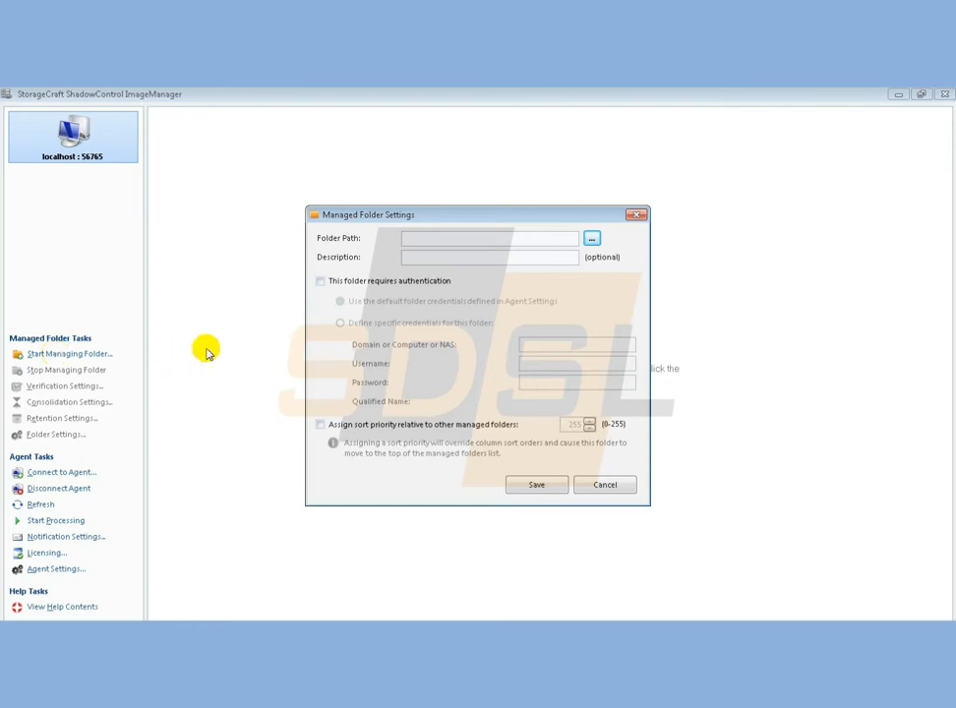
pyautogui.click(591, 238)
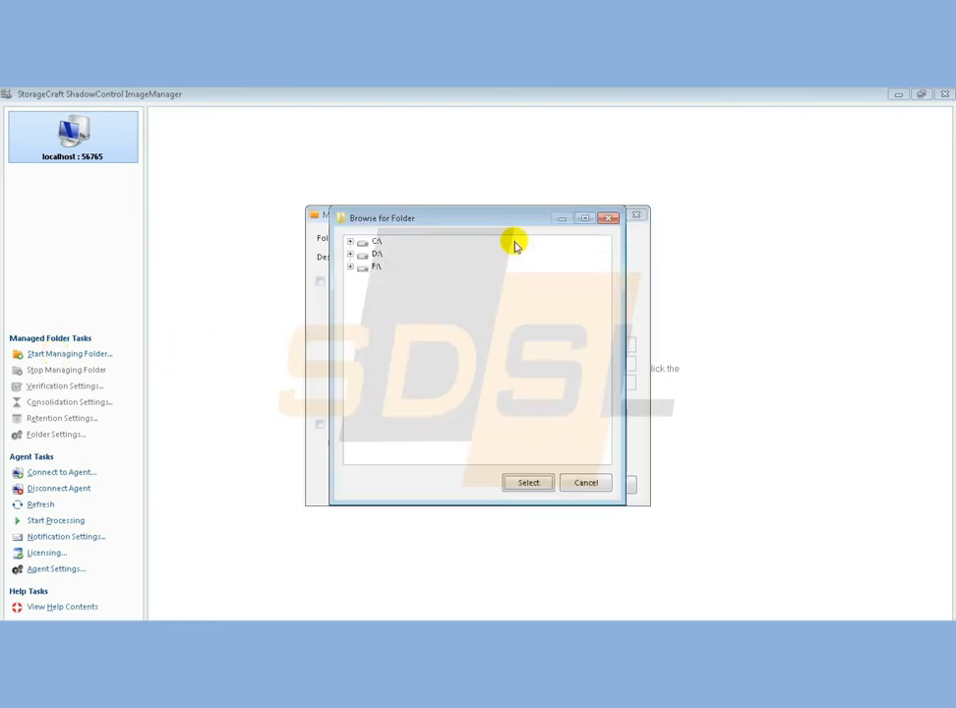
pyautogui.click(350, 267)
pyautogui.click(407, 293)
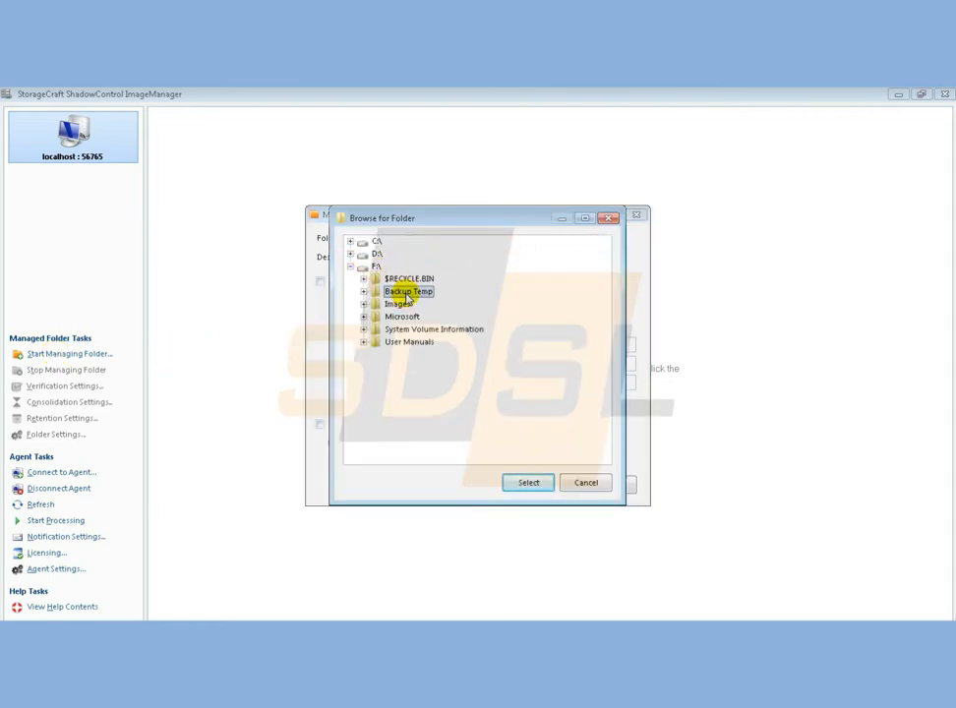
pyautogui.click(536, 482)
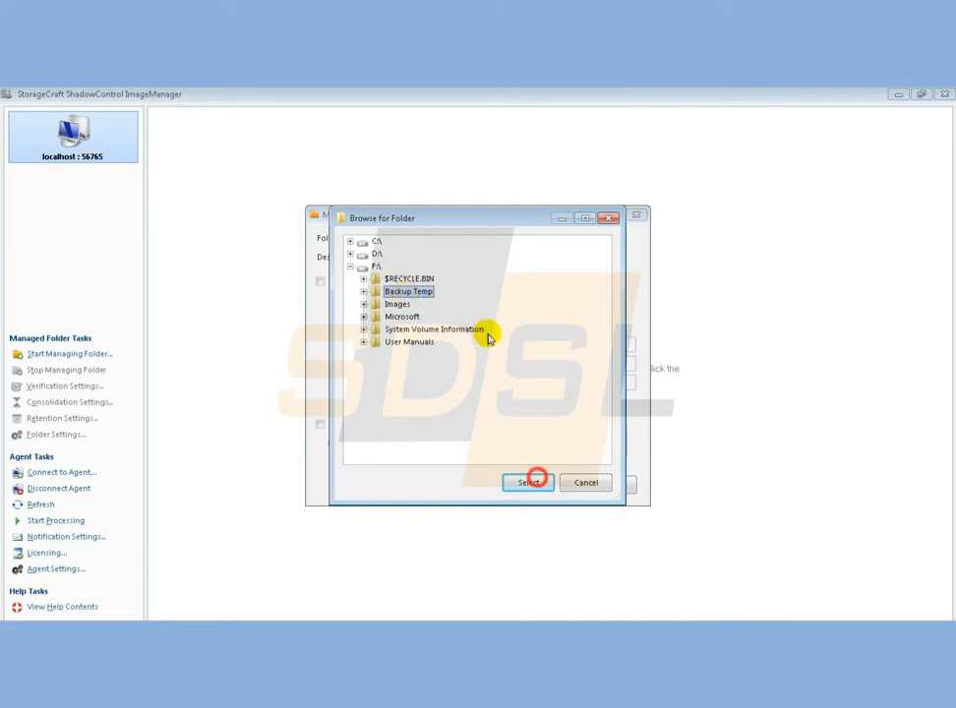
pyautogui.click(418, 257)
pyautogui.write("Dave's Laptop")
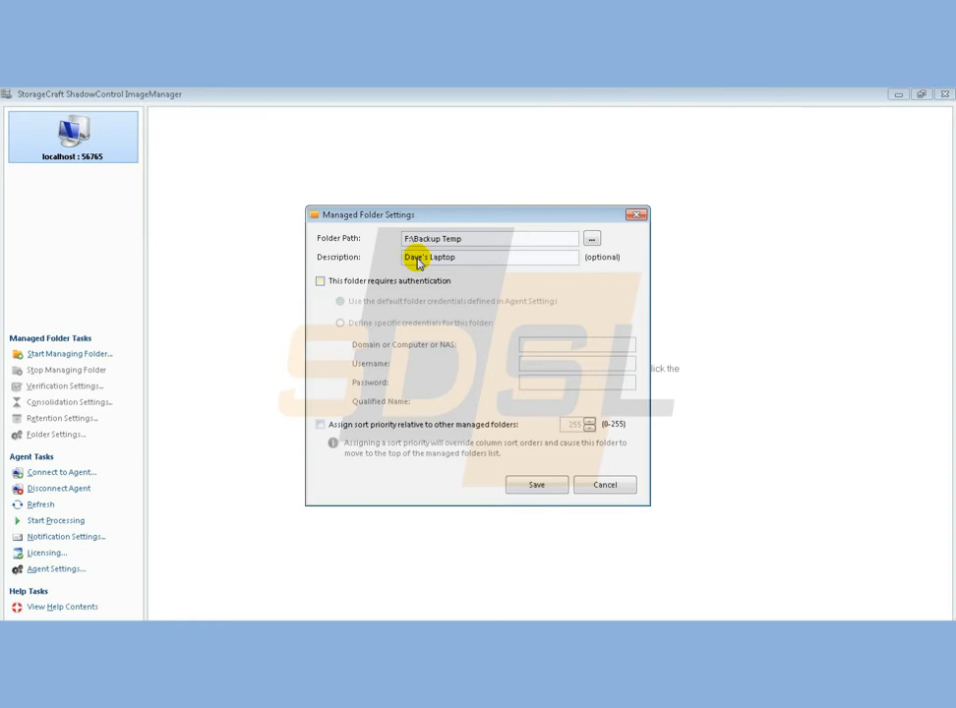
pyautogui.click(350, 284)
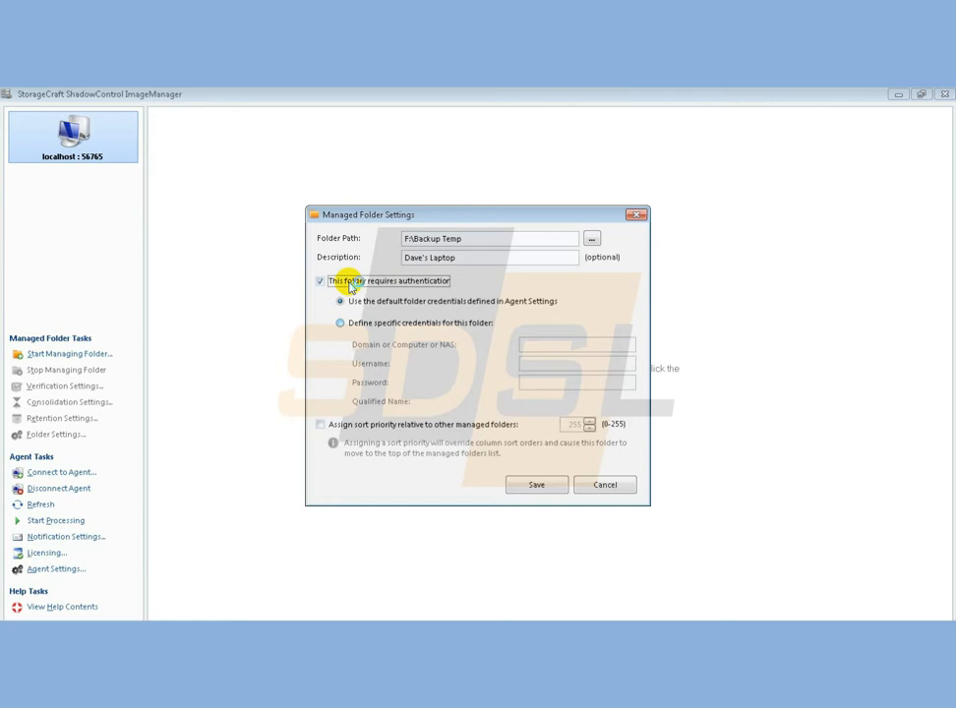
pyautogui.click(354, 327)
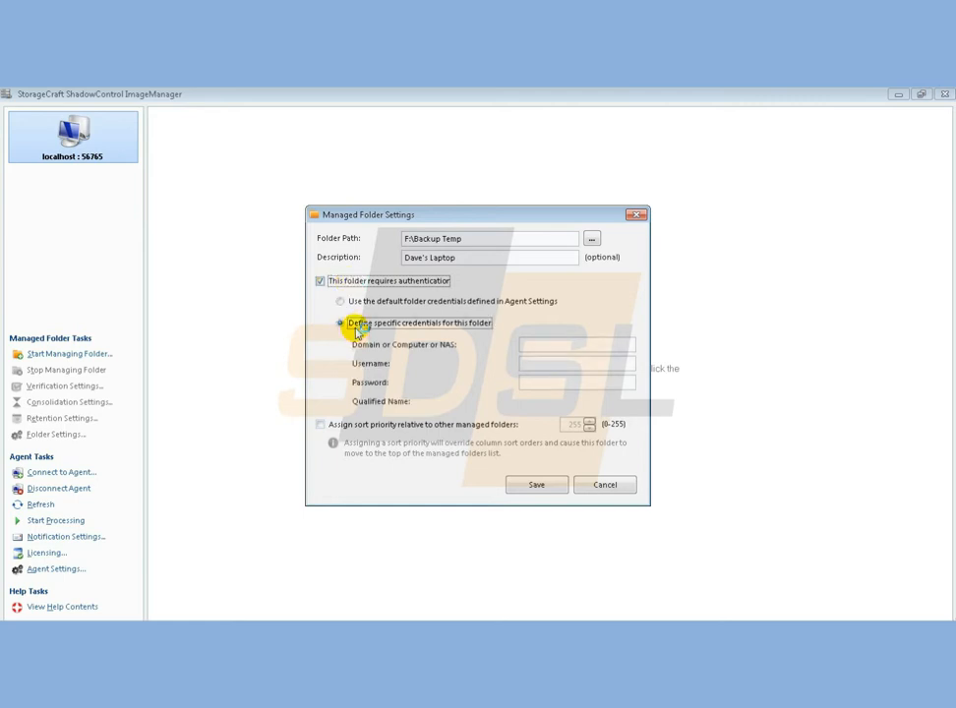
pyautogui.click(321, 281)
# Assign the managed folder a sort priority of 1 relative to other folders and save its settings
pyautogui.click(321, 425)
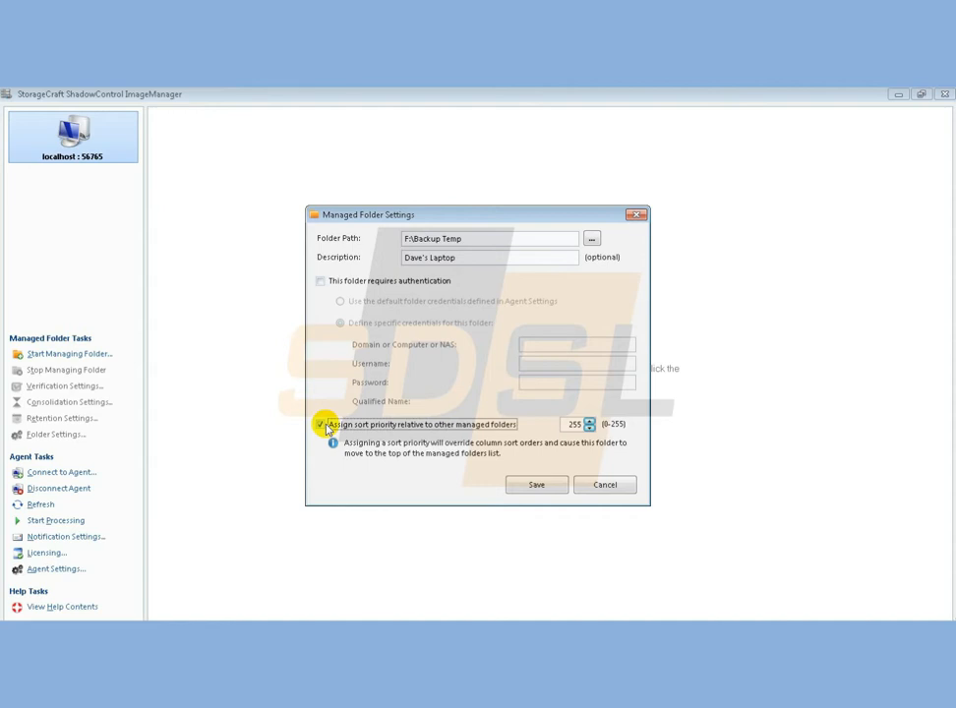
pyautogui.doubleClick(571, 424)
pyautogui.write('1')
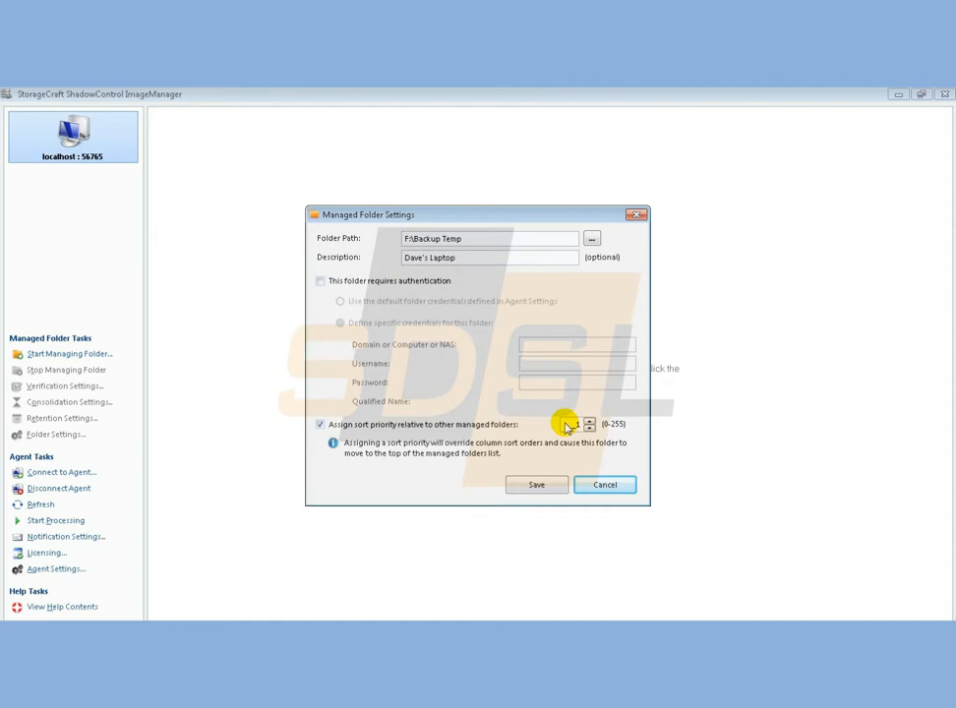
pyautogui.click(597, 486)
pyautogui.click(367, 423)
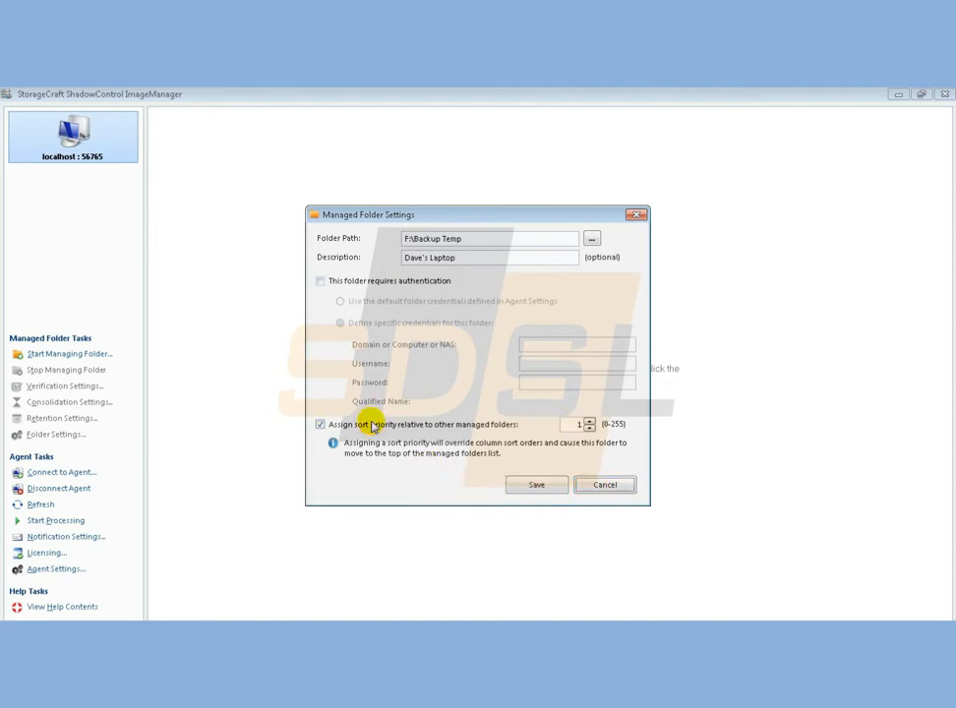
pyautogui.click(531, 482)
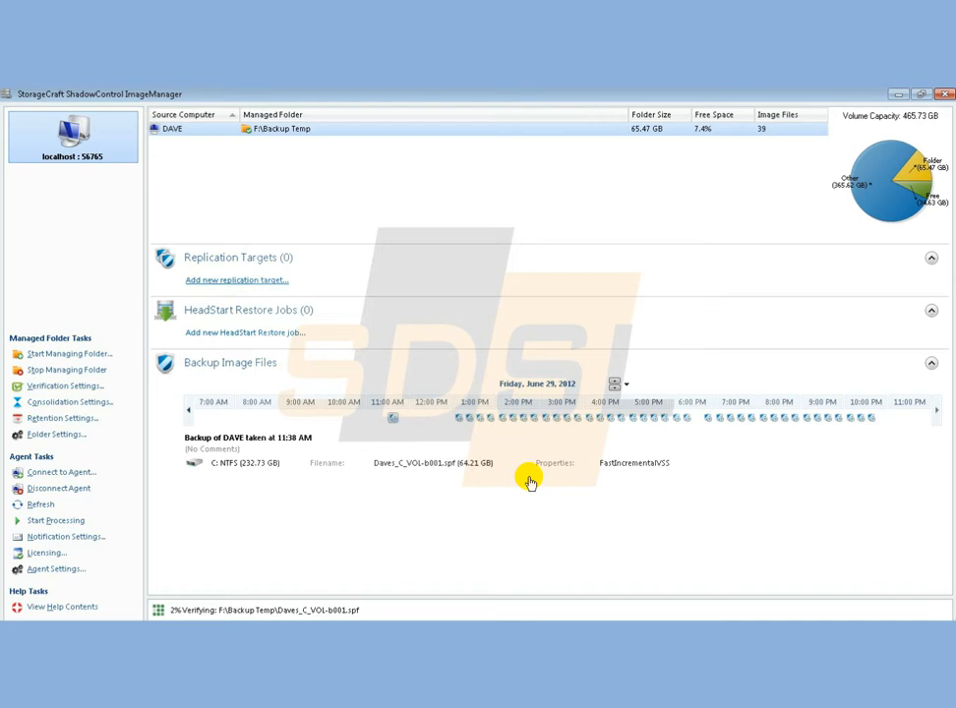
# Add a replication target for the managed folder's backup images with intelligentFTP as the destination type
pyautogui.click(236, 282)
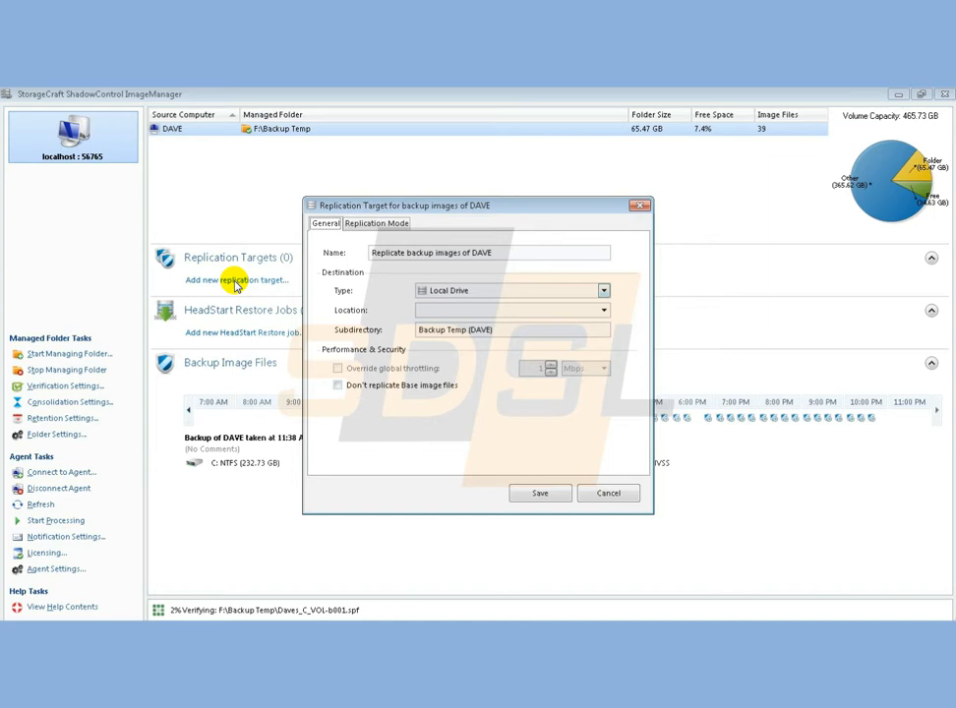
pyautogui.click(484, 290)
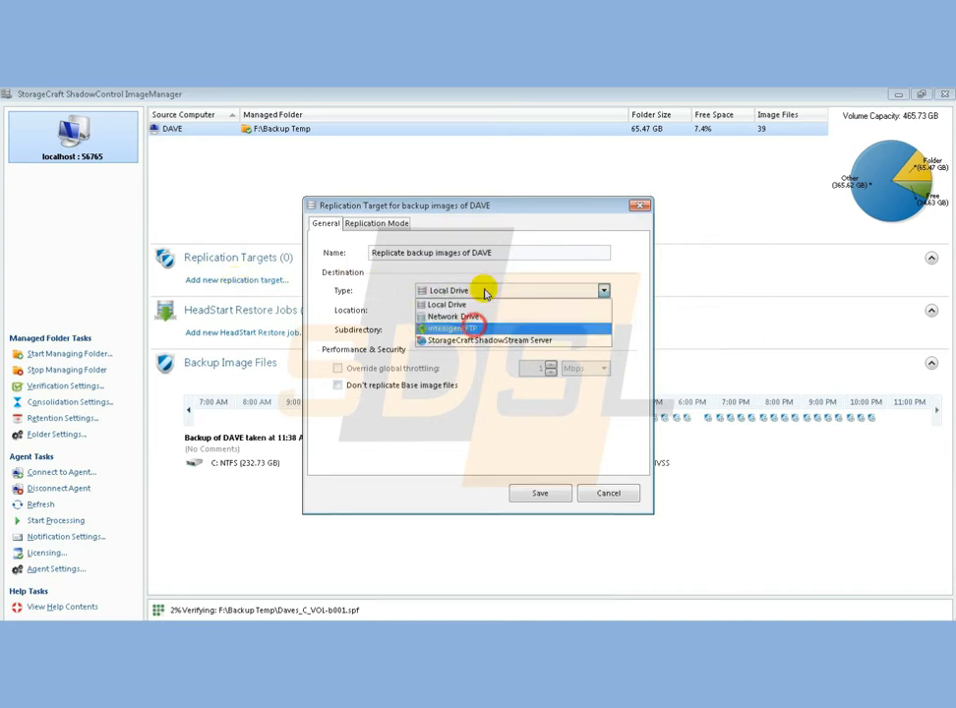
pyautogui.click(476, 327)
# Add a location named Safe Data Storage with path ftp.safedatastorage.co.uk, enter the account username and password, and save it
pyautogui.click(438, 311)
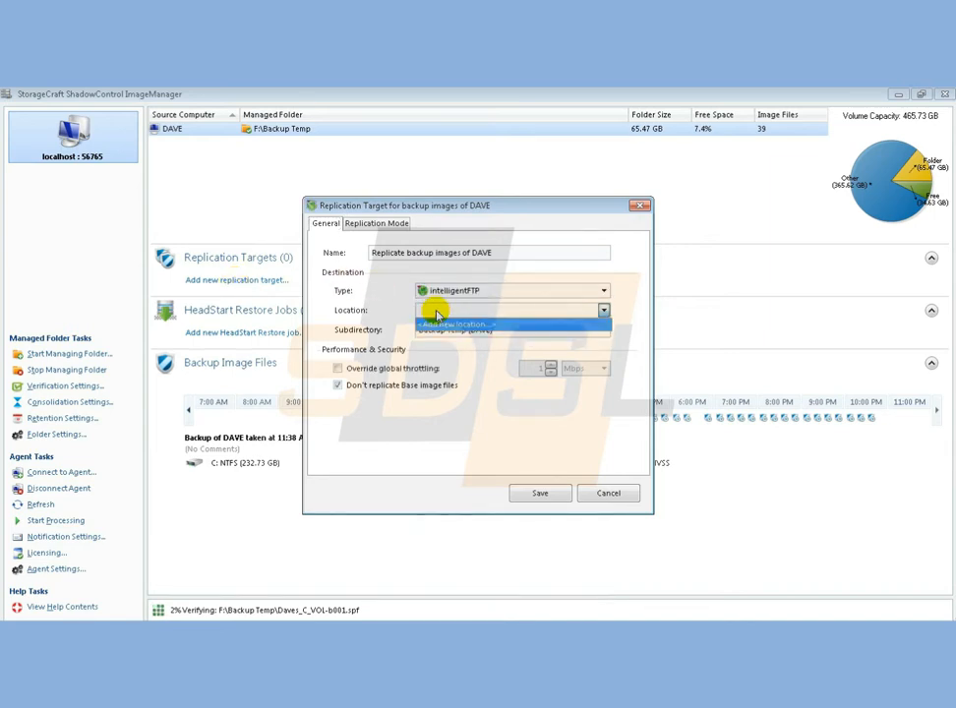
pyautogui.click(458, 327)
pyautogui.click(433, 274)
pyautogui.write('Safe Data Storage')
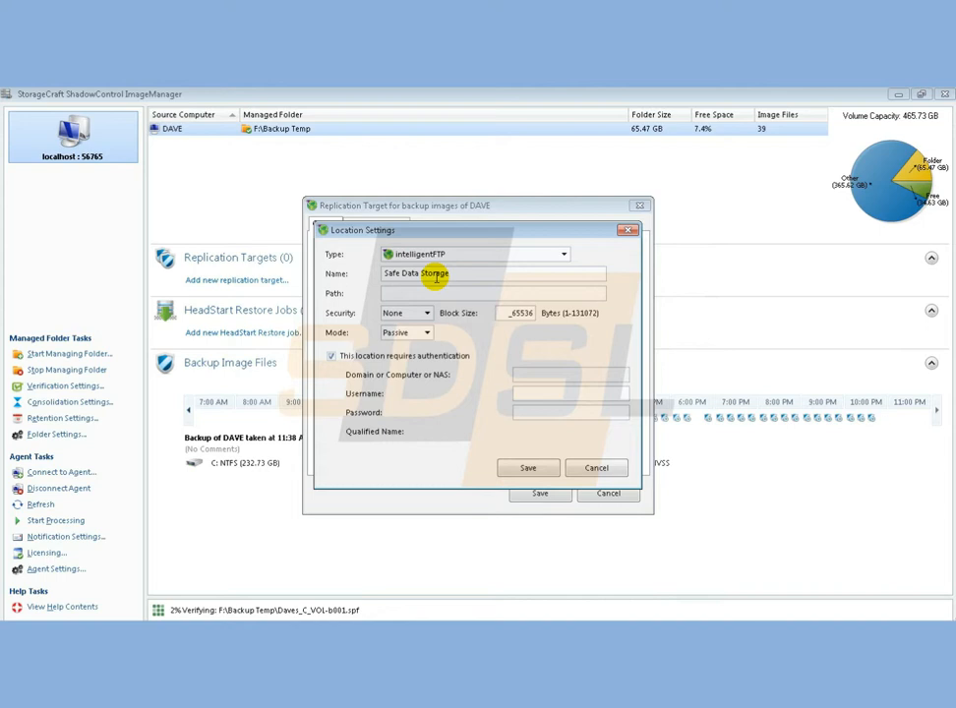
pyautogui.click(414, 288)
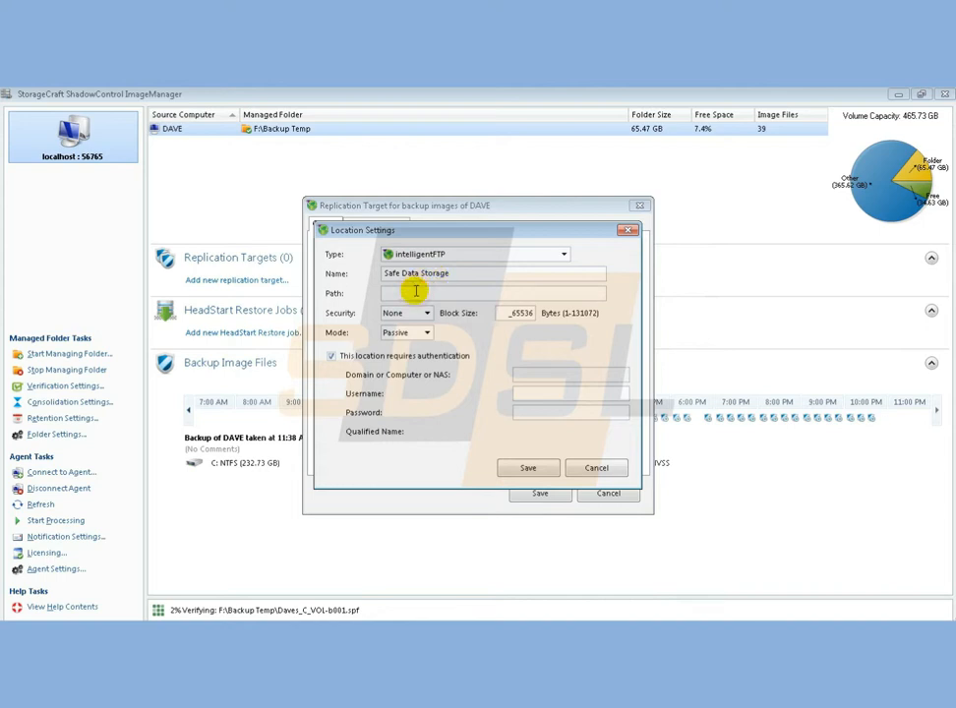
pyautogui.write('ftp.safedatastorage.co.uk')
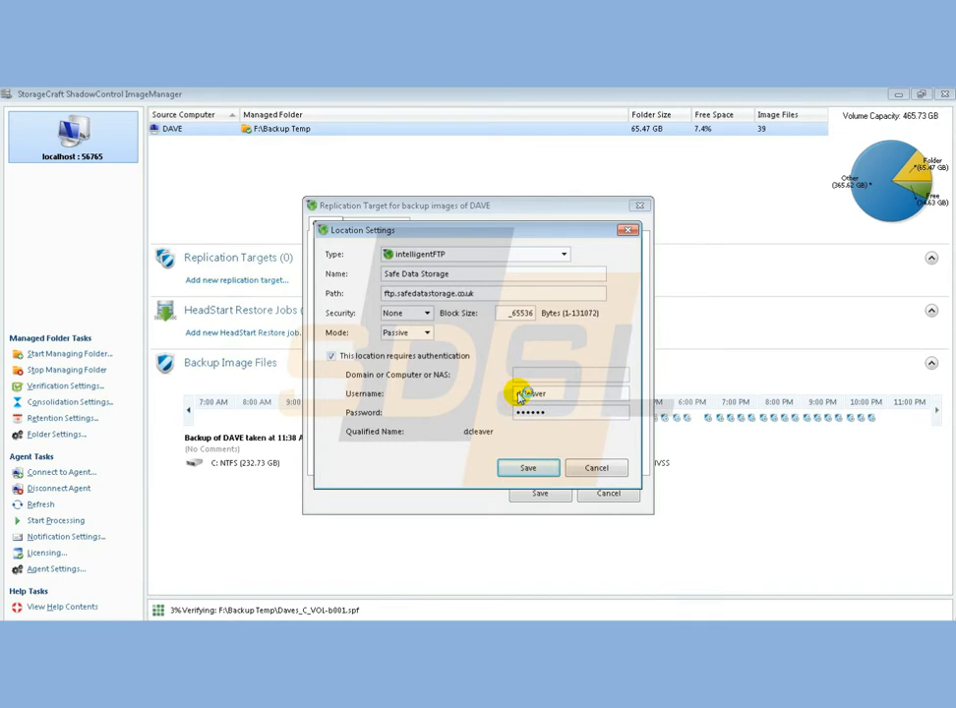
pyautogui.click(536, 465)
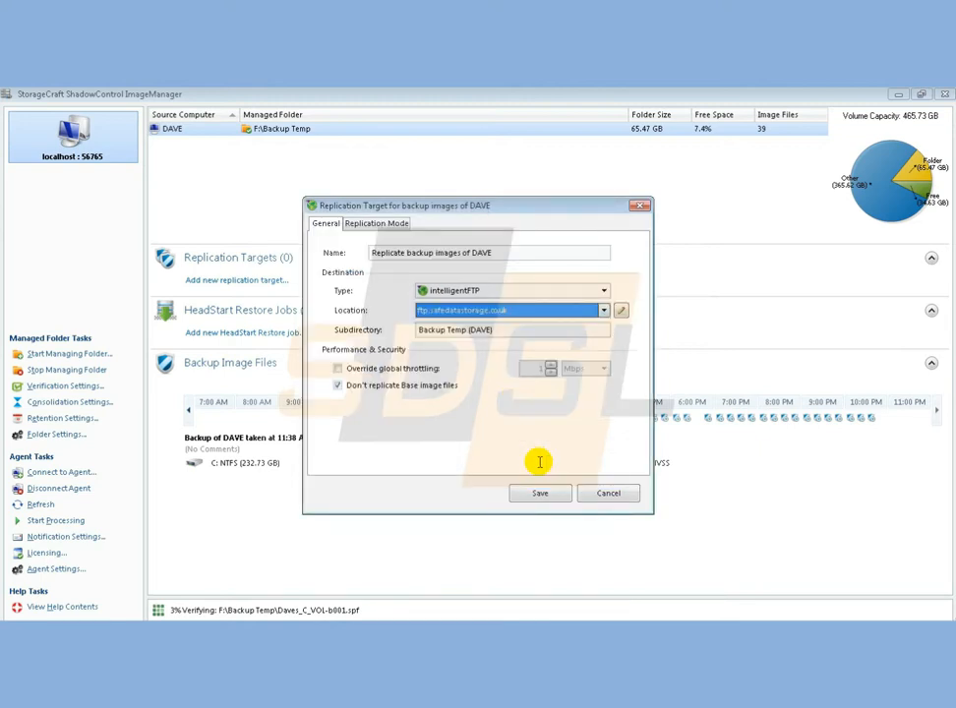
# Set the replication target's subdirectory to the owner's first name followed by "Laptop"
pyautogui.click(504, 331)
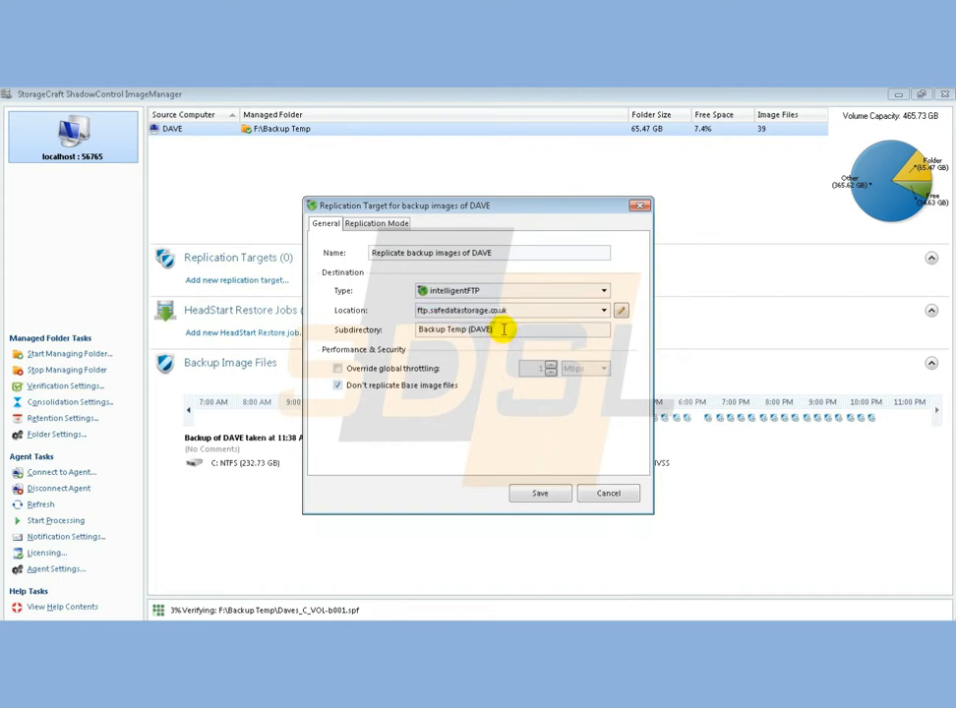
pyautogui.tripleClick(504, 330)
pyautogui.write('Dave Laptop')
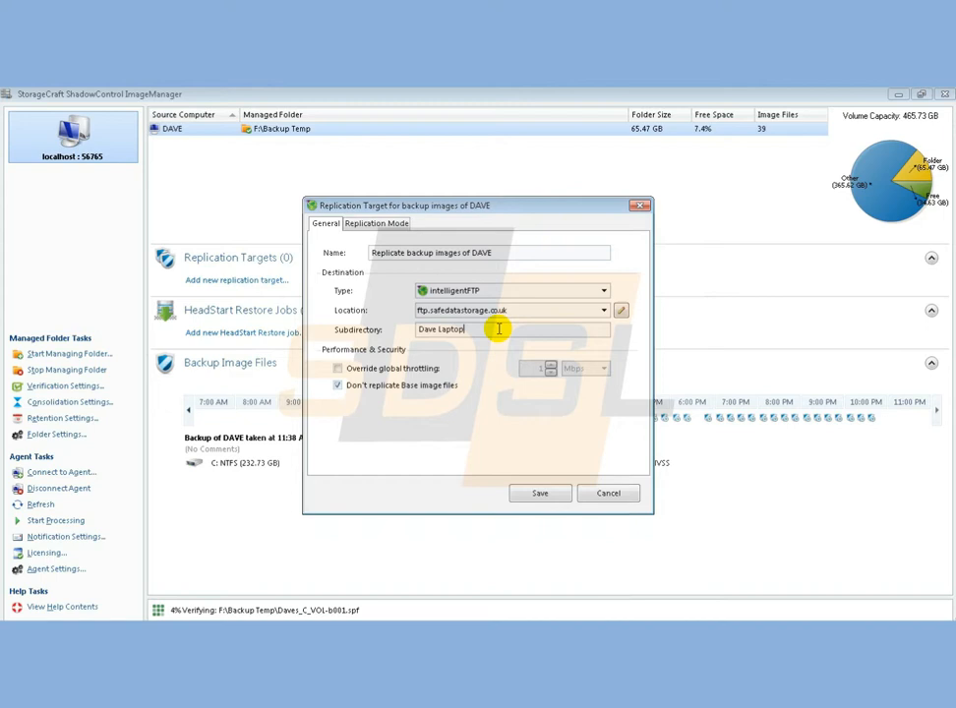
pyautogui.tripleClick(474, 332)
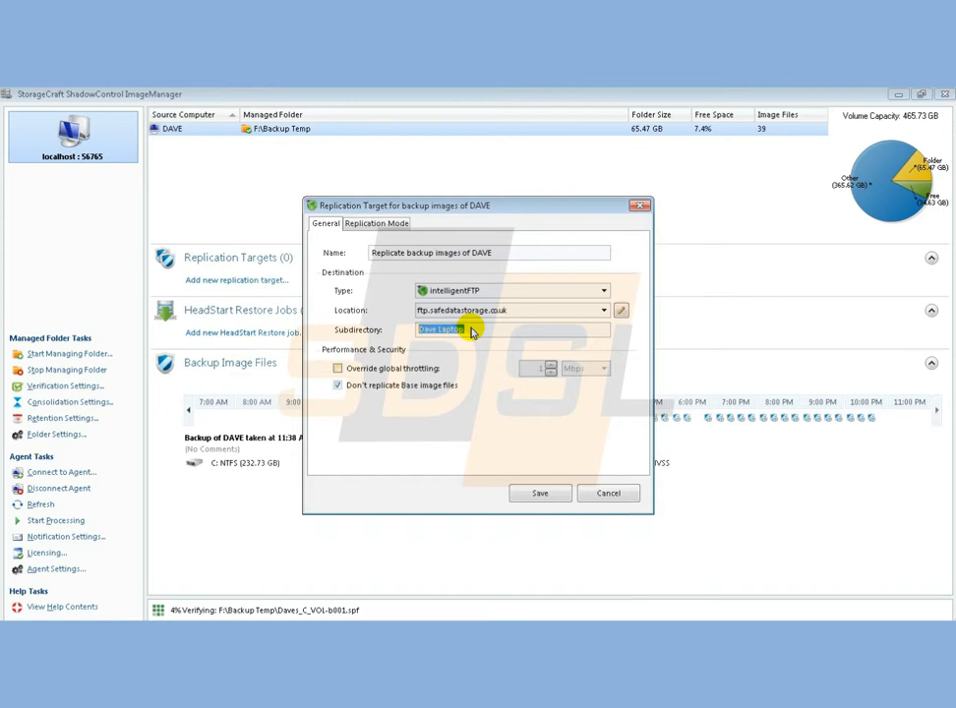
pyautogui.click(337, 369)
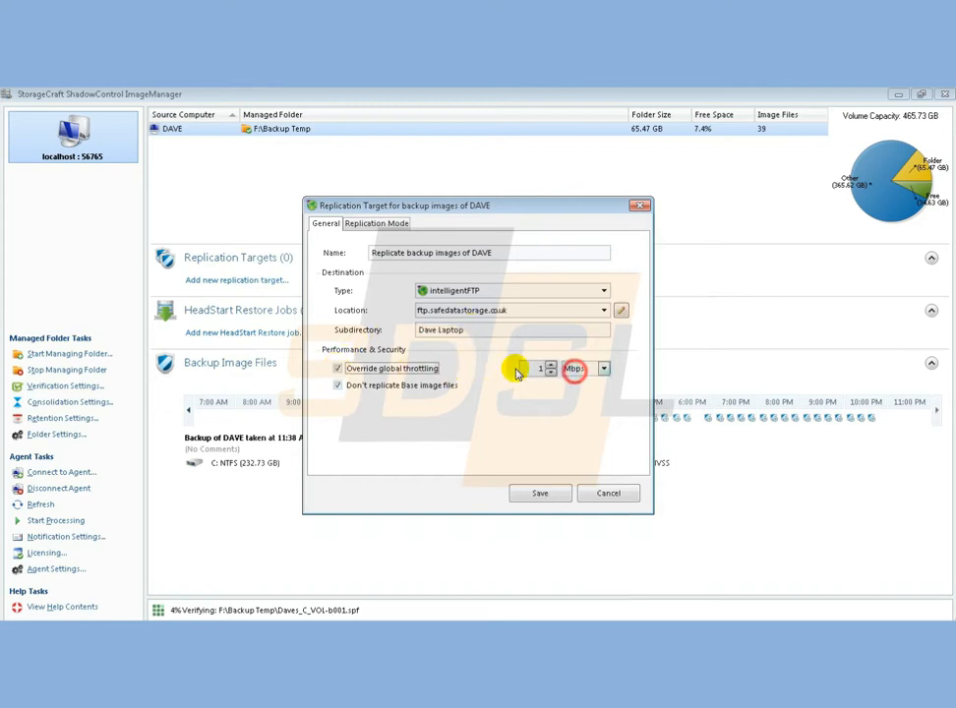
pyautogui.click(571, 368)
pyautogui.click(512, 371)
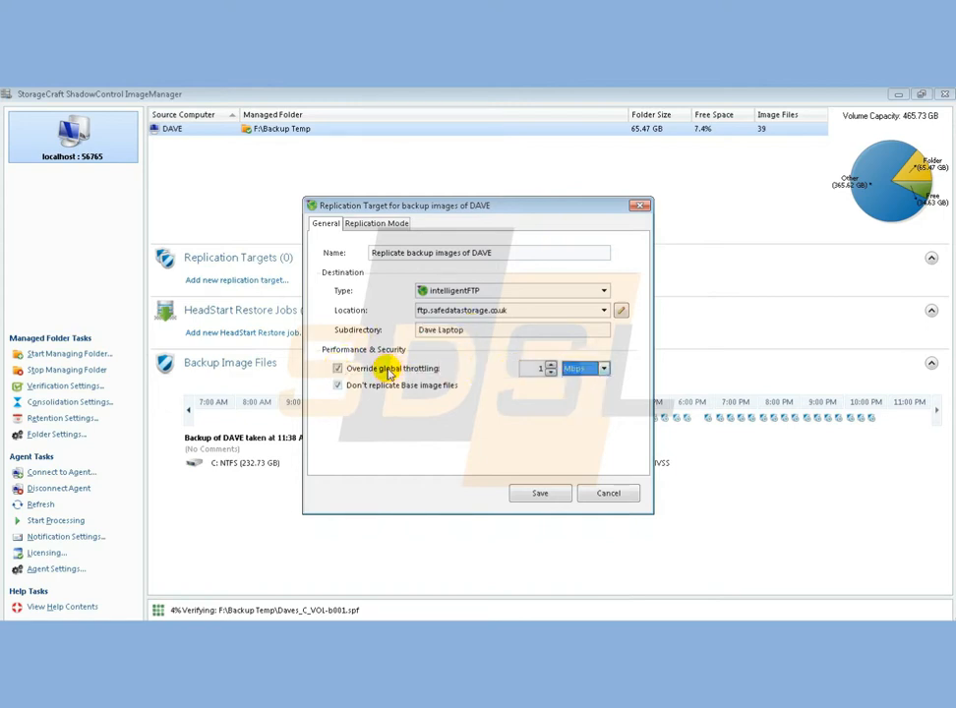
pyautogui.click(365, 370)
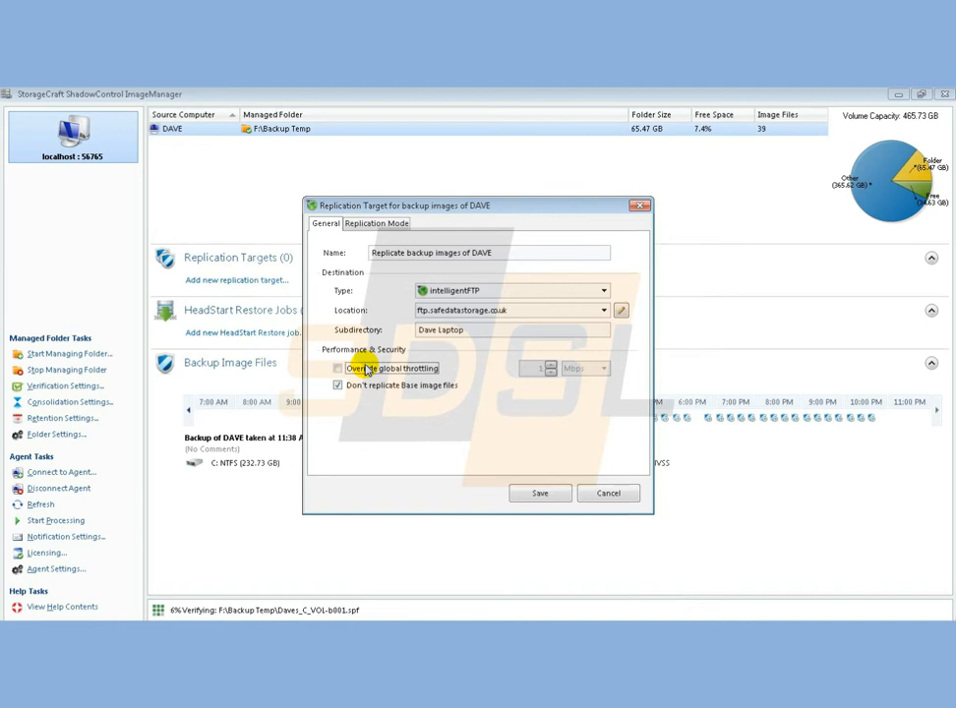
# Include Base image files in the replication, choose to replicate only original unconsolidated intra-daily image files, and save the target
pyautogui.click(340, 387)
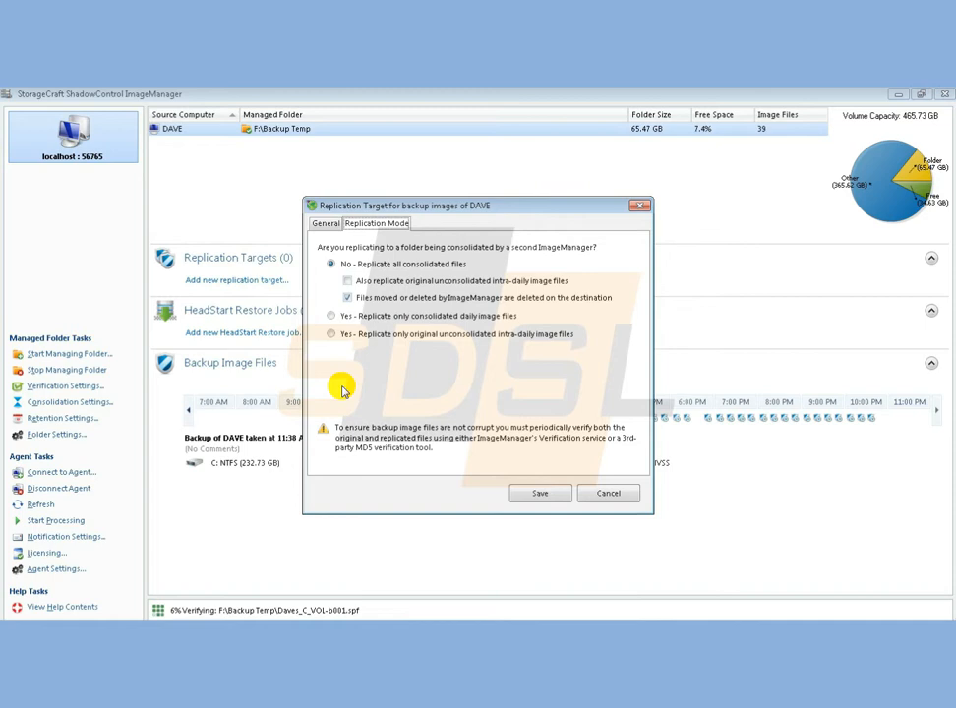
pyautogui.click(331, 333)
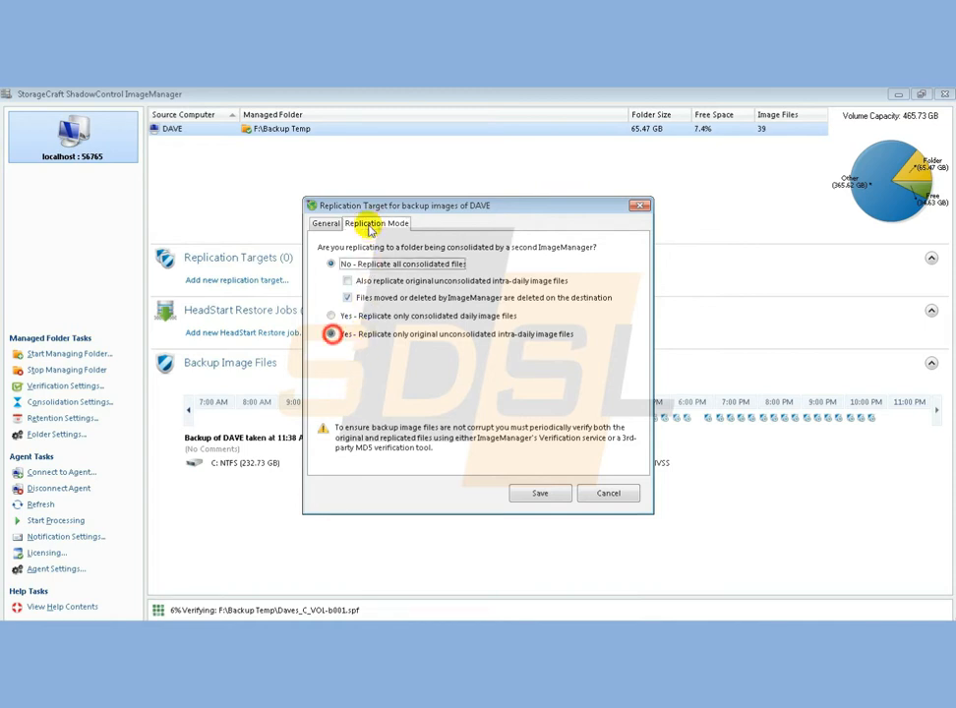
pyautogui.click(333, 334)
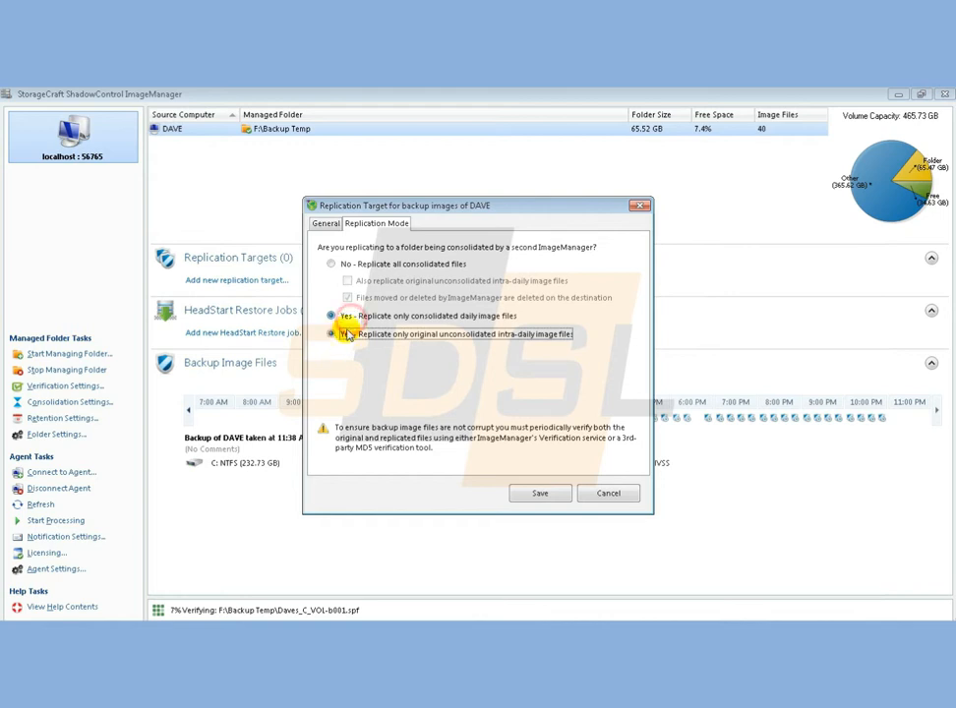
pyautogui.click(349, 317)
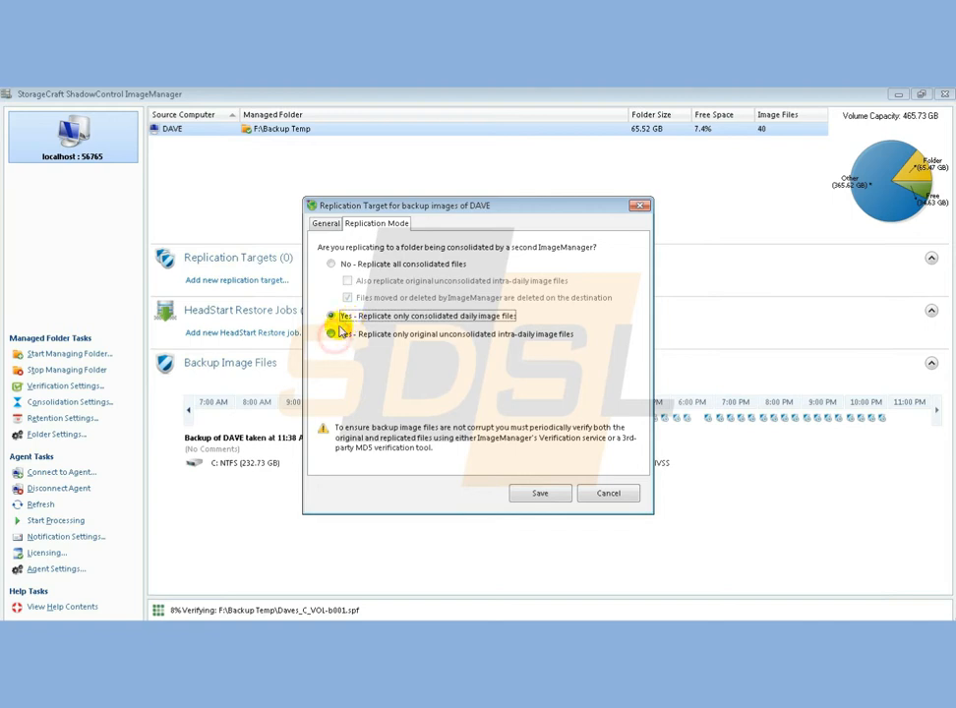
pyautogui.click(335, 335)
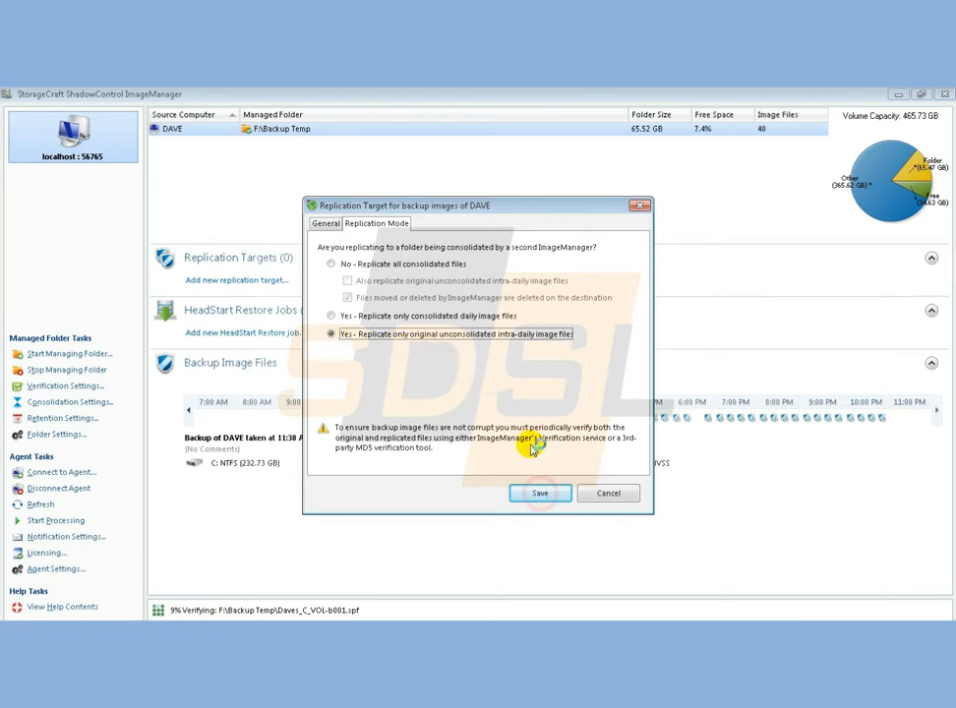
pyautogui.click(540, 493)
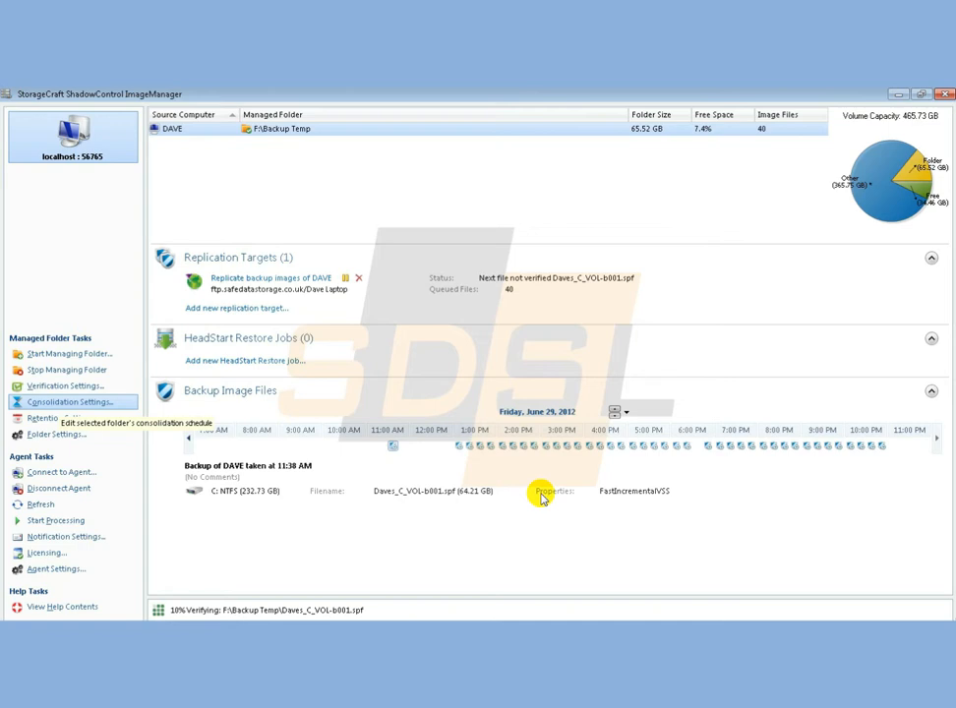
# Open the folder's consolidation settings and set the last day of consolidated weekly images to Saturday
pyautogui.click(55, 403)
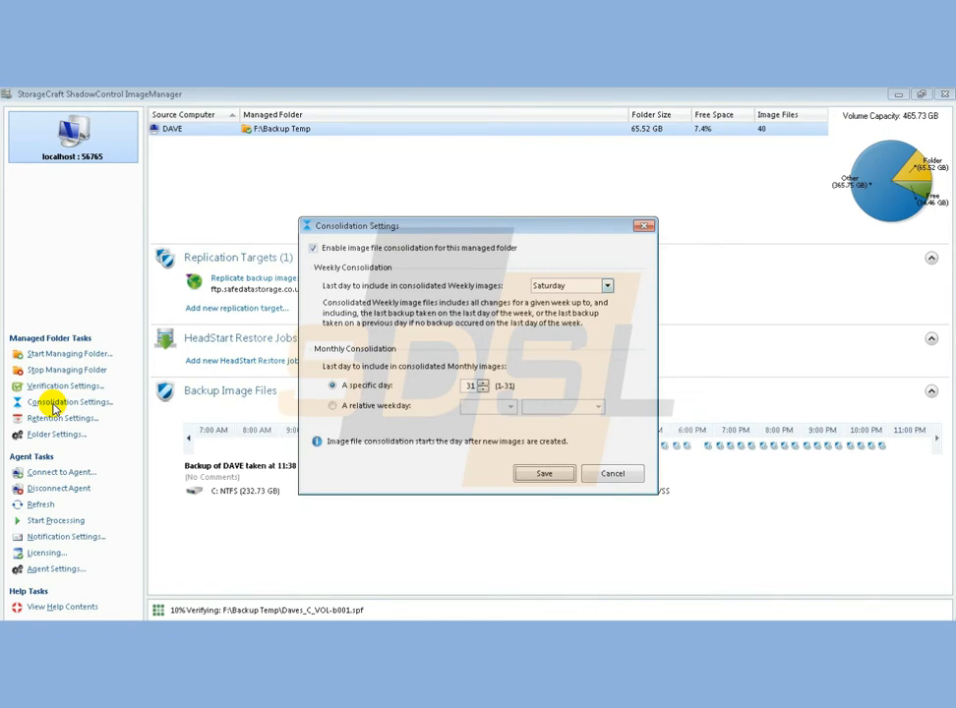
pyautogui.click(607, 286)
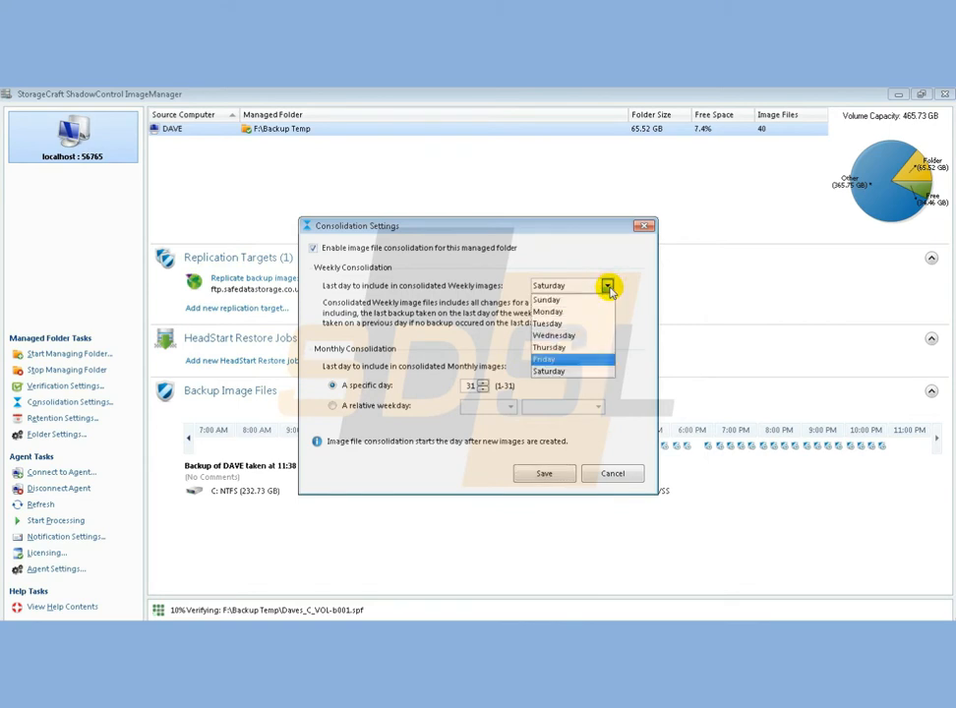
pyautogui.click(549, 359)
pyautogui.click(605, 285)
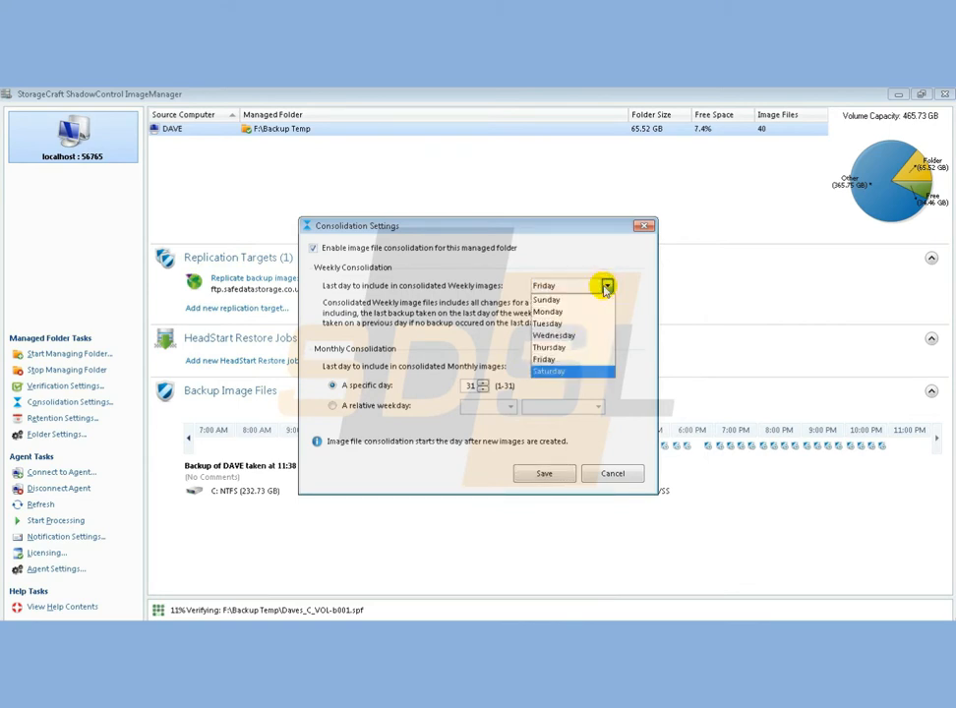
pyautogui.click(558, 371)
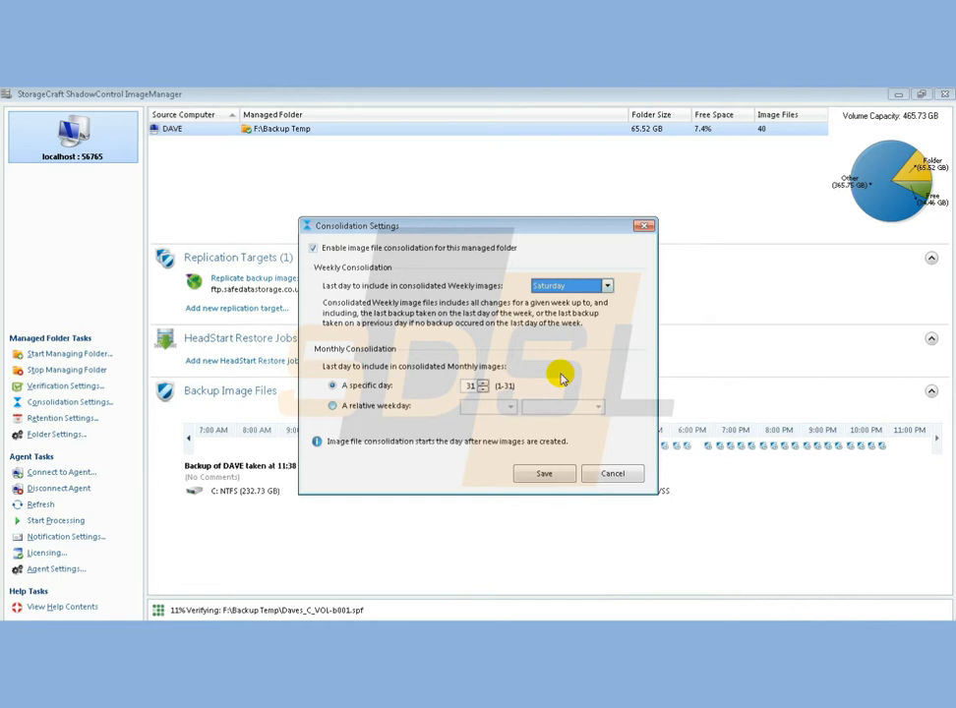
# Try ending monthly consolidation on a relative weekday, choosing the last Friday
pyautogui.click(388, 405)
pyautogui.click(511, 407)
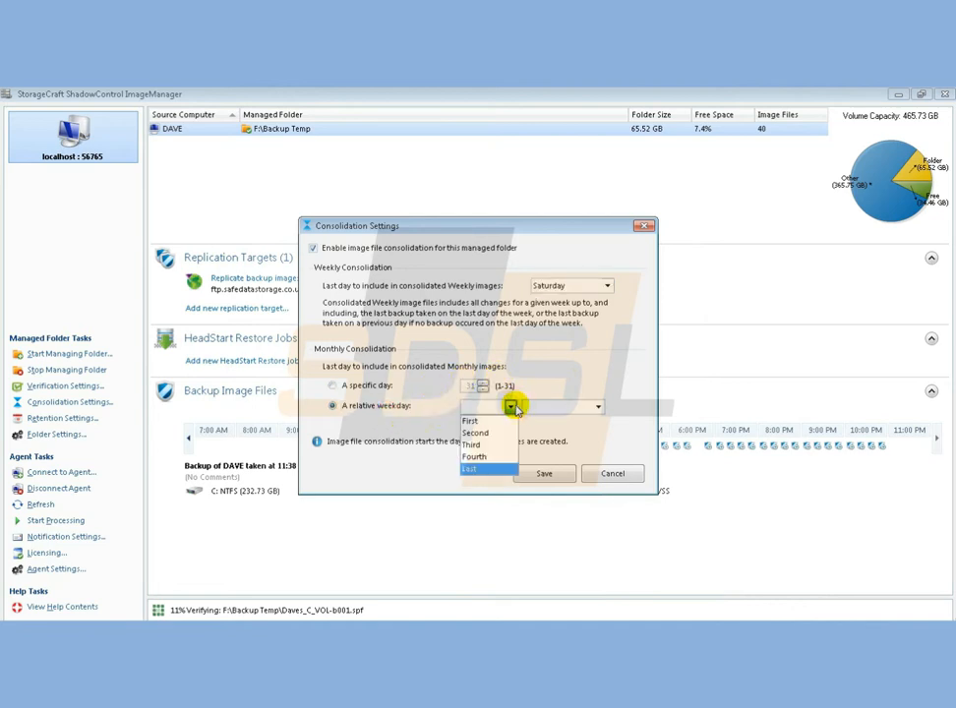
pyautogui.click(478, 468)
pyautogui.click(551, 406)
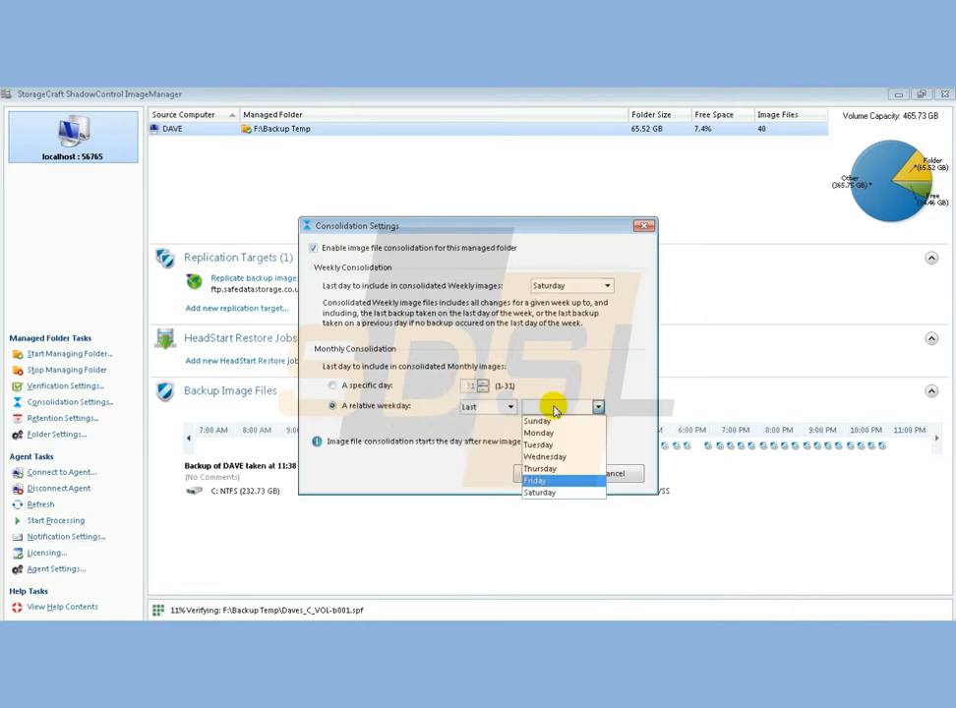
pyautogui.click(556, 480)
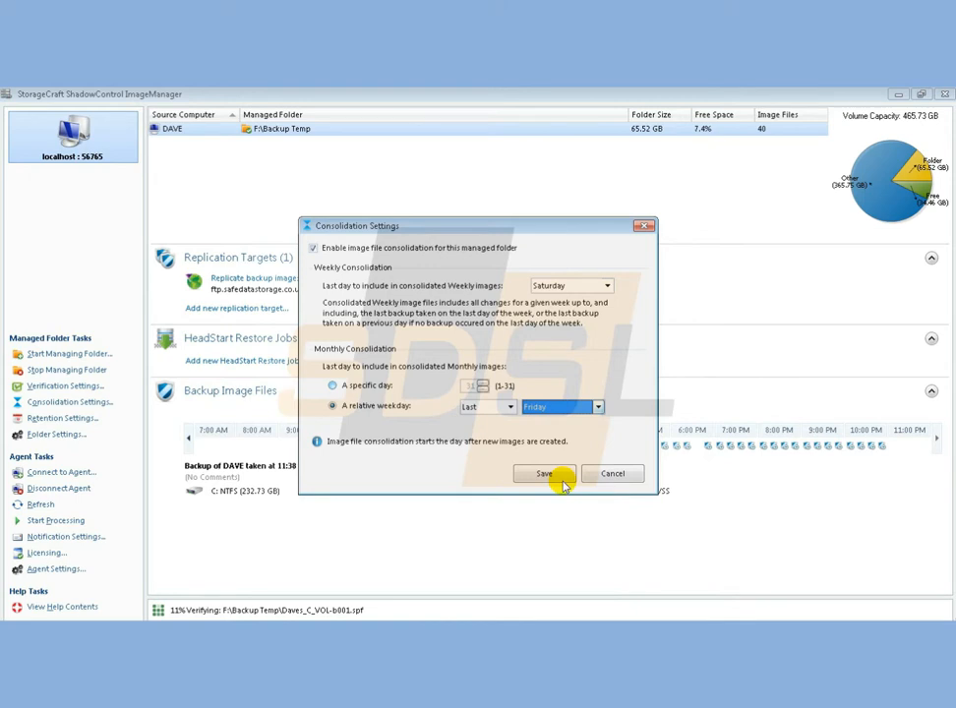
# Set the last day of consolidated monthly images to specific day 31 and save the consolidation settings
pyautogui.click(335, 386)
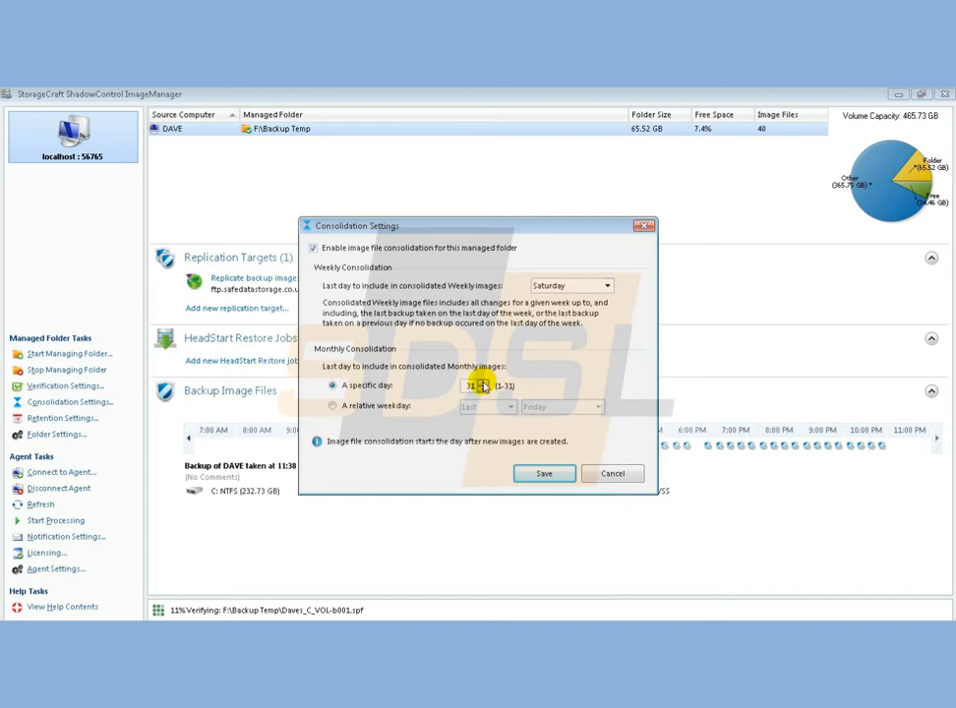
pyautogui.click(542, 473)
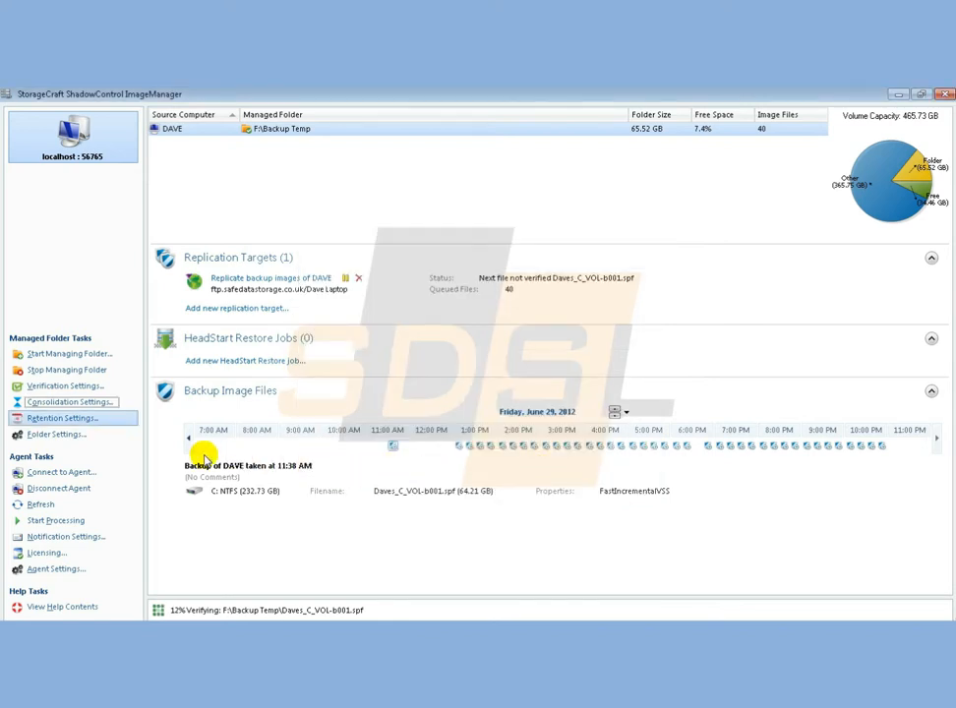
# In the folder's retention settings, keep consolidated weekly image files for at least 31 days, with moving consolidated files to a subdirectory enabled
pyautogui.click(62, 418)
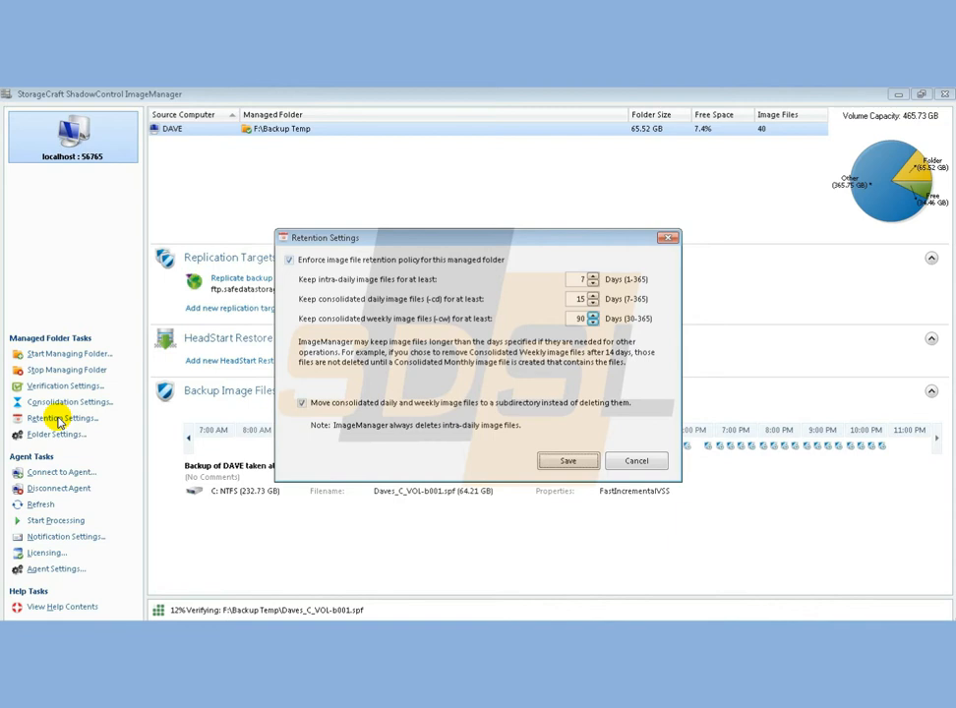
pyautogui.click(580, 317)
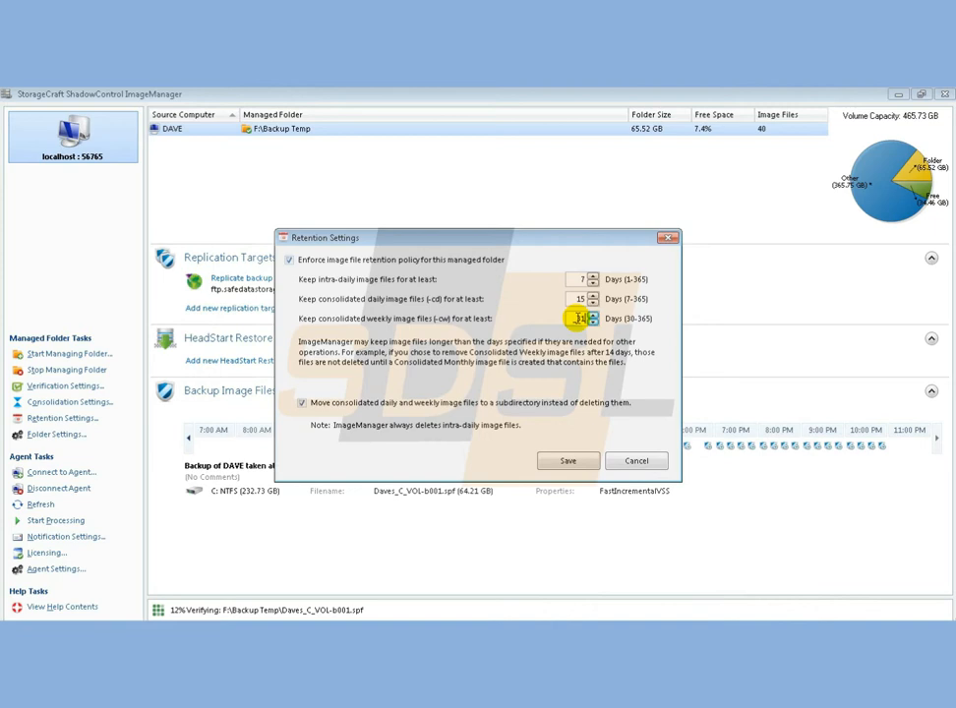
pyautogui.doubleClick(577, 319)
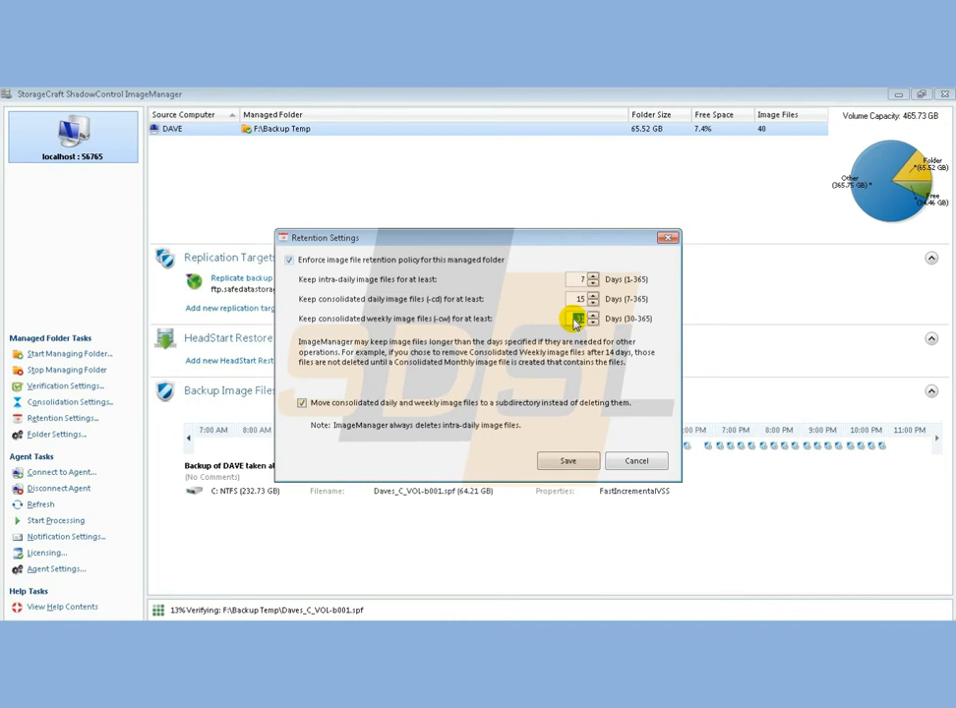
pyautogui.click(302, 403)
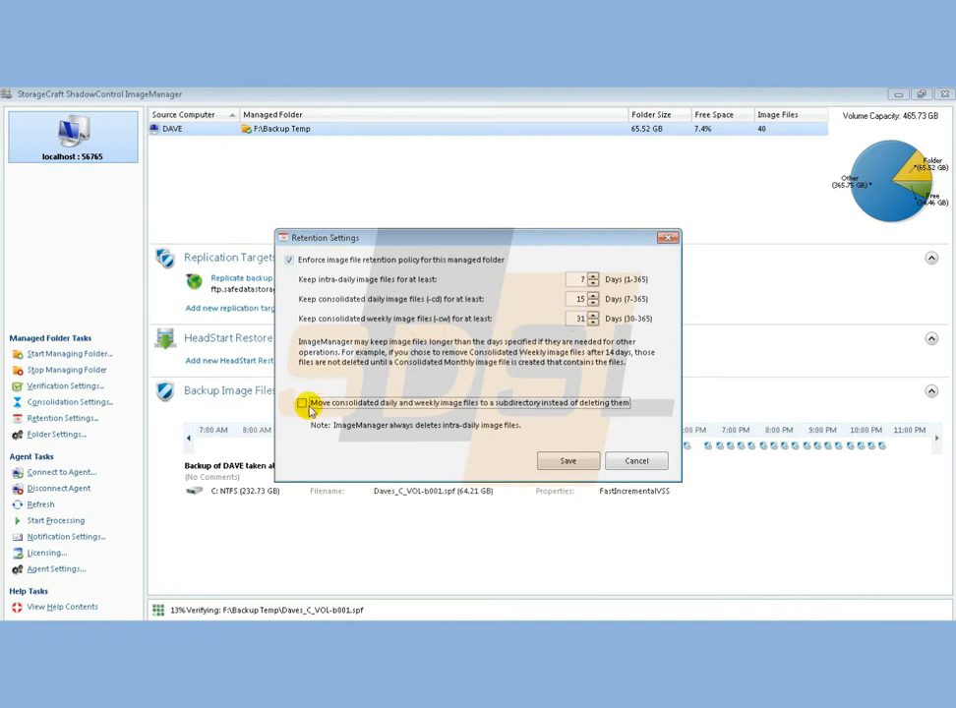
pyautogui.click(302, 404)
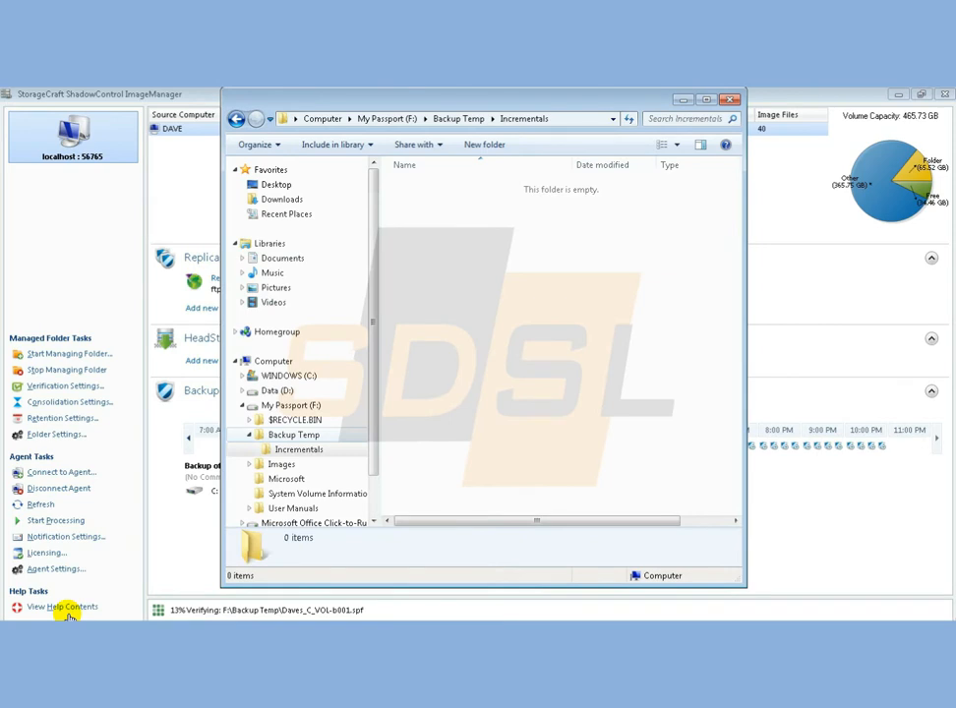
# Inspect the Backup Temp folder and its Incrementals subfolder in Windows Explorer, and save the retention settings in ImageManager
pyautogui.click(292, 438)
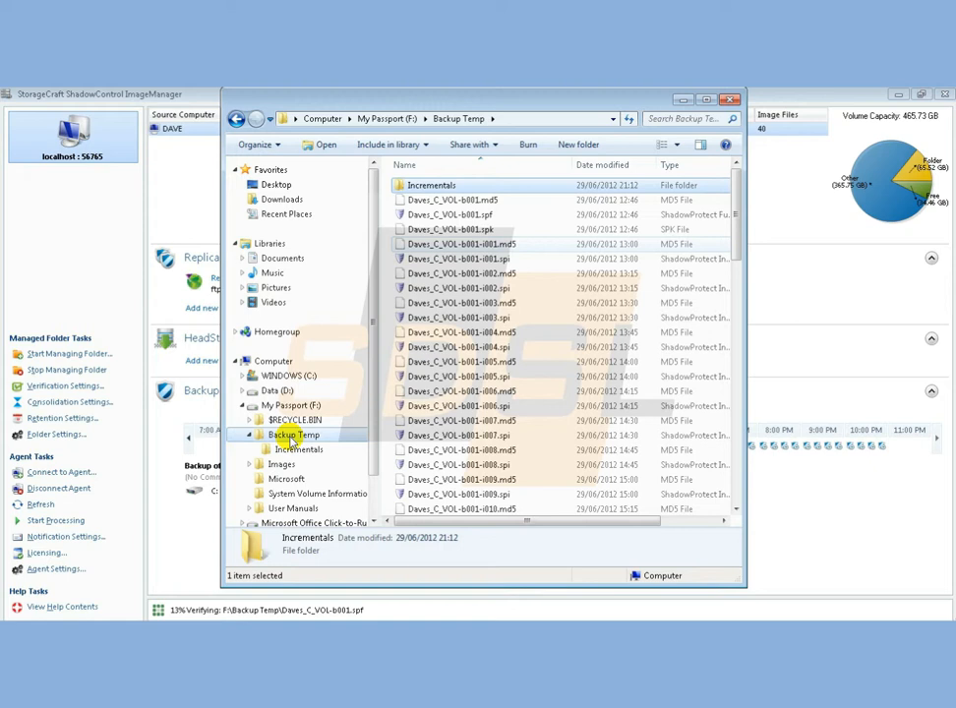
pyautogui.click(466, 245)
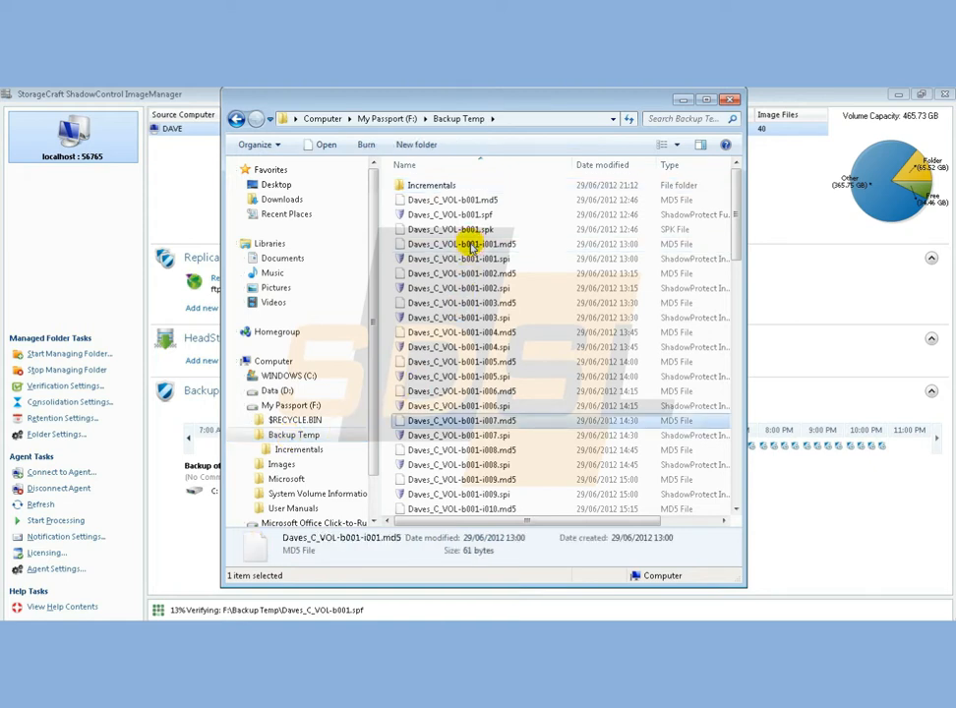
pyautogui.click(433, 186)
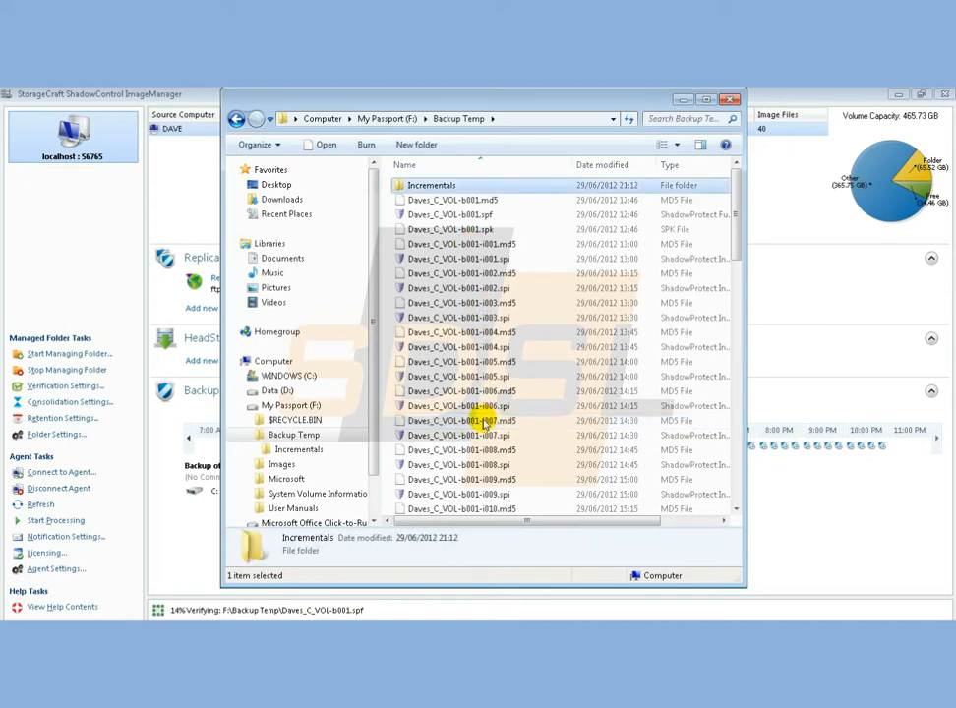
pyautogui.doubleClick(413, 187)
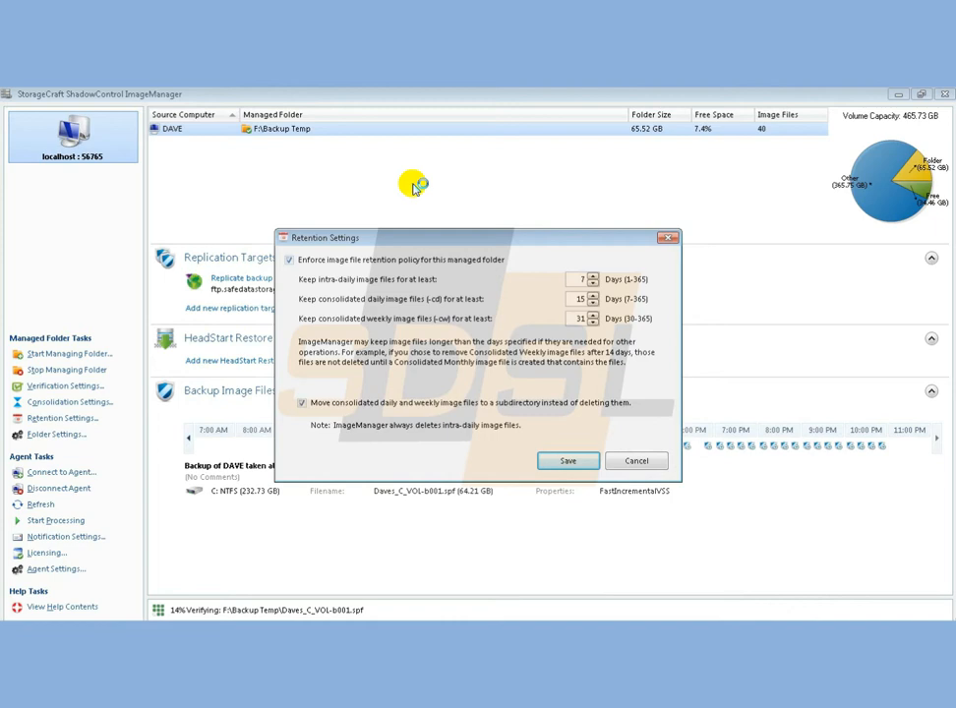
pyautogui.click(569, 461)
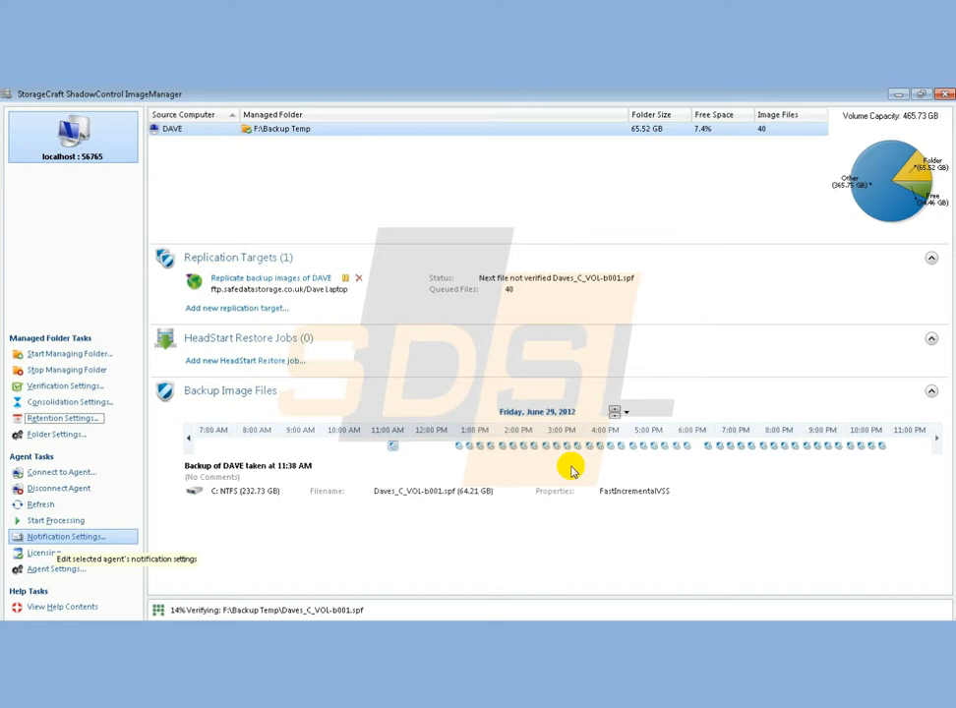
# Review the agent's notification conditions and email setup, and close the notification settings without saving
pyautogui.click(85, 539)
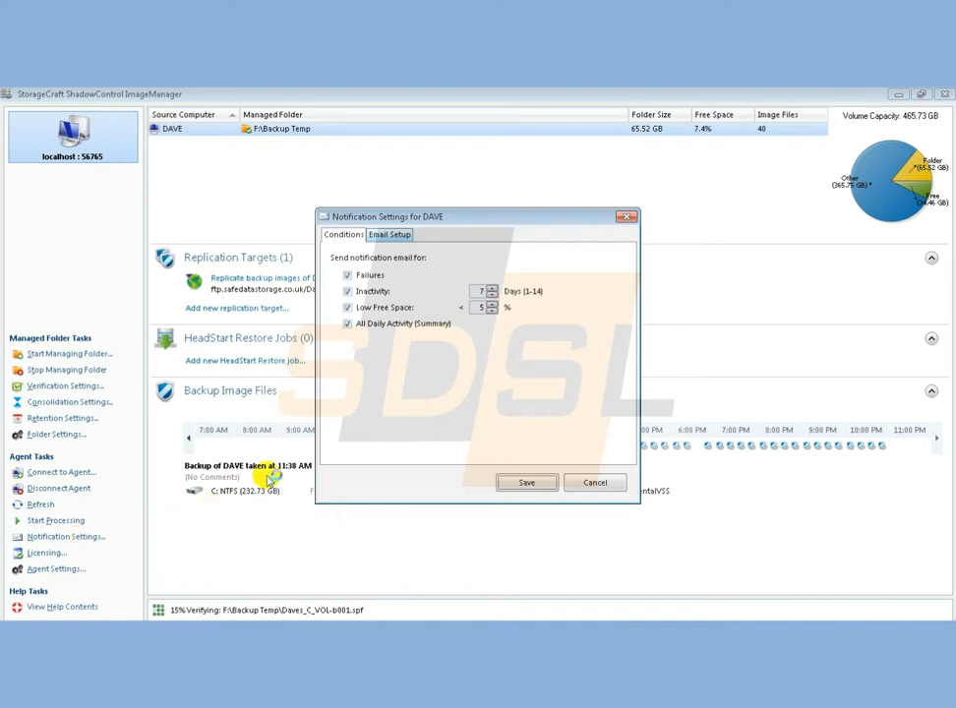
pyautogui.click(389, 235)
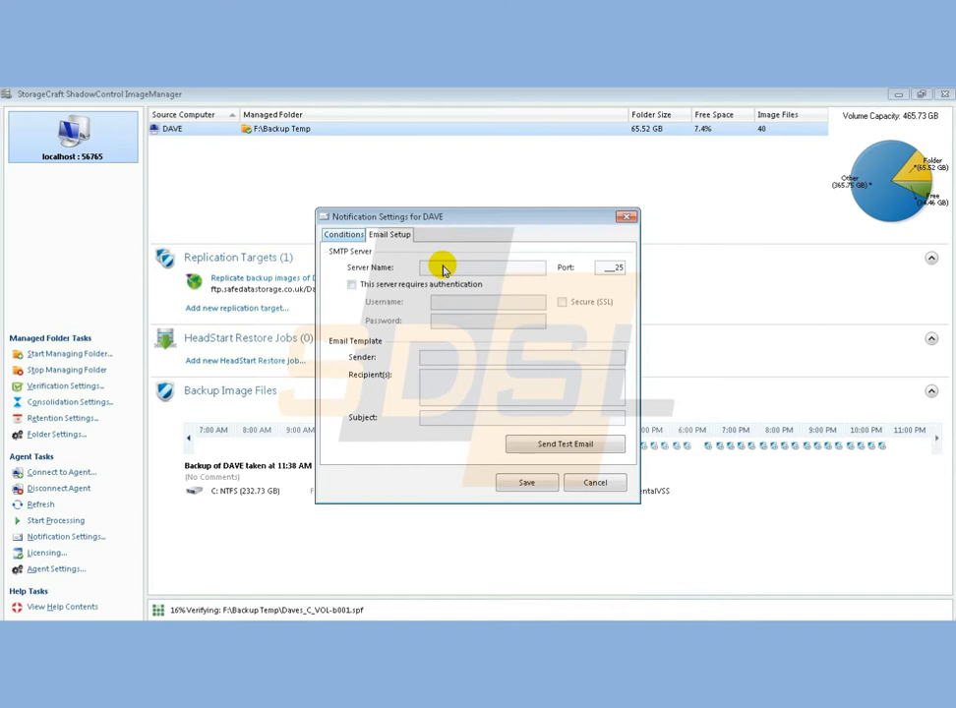
pyautogui.click(342, 236)
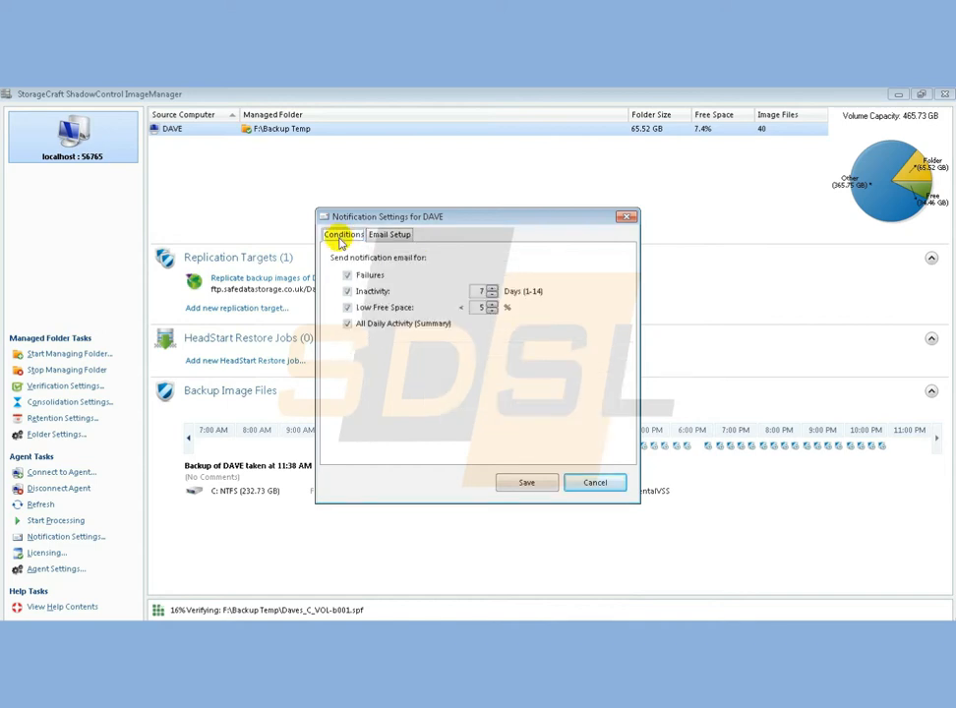
pyautogui.click(576, 484)
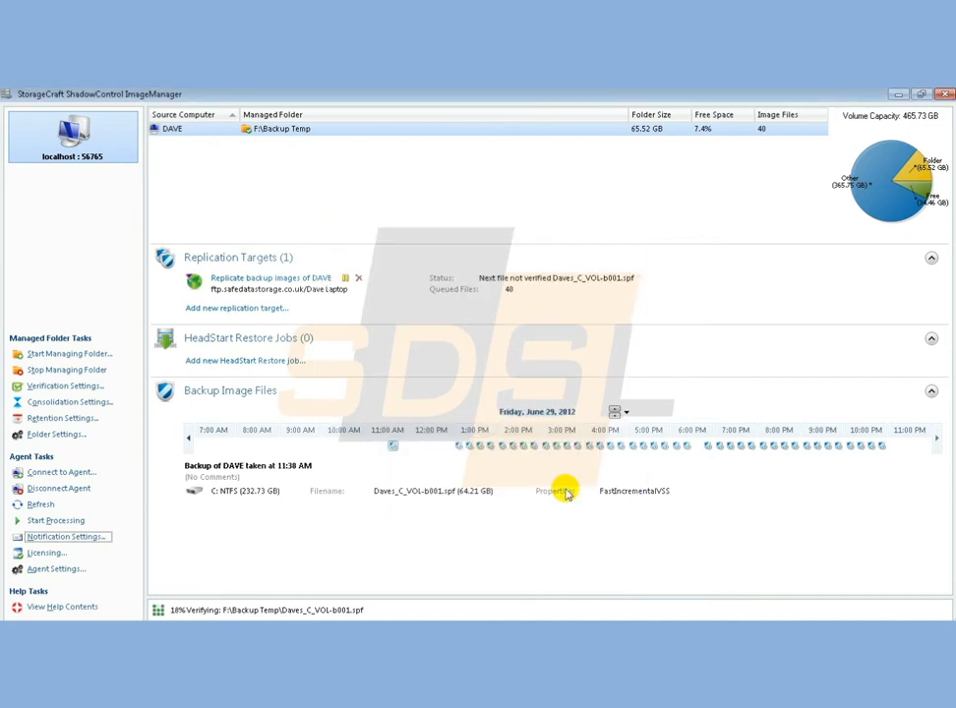